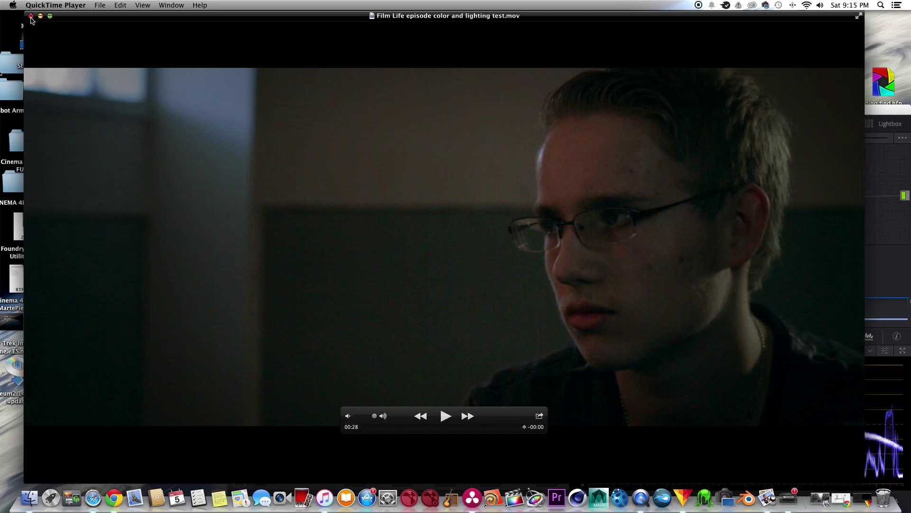
Step: Close the QuickTime preview and Finder window, bringing the Resolve project to the front
click(31, 16)
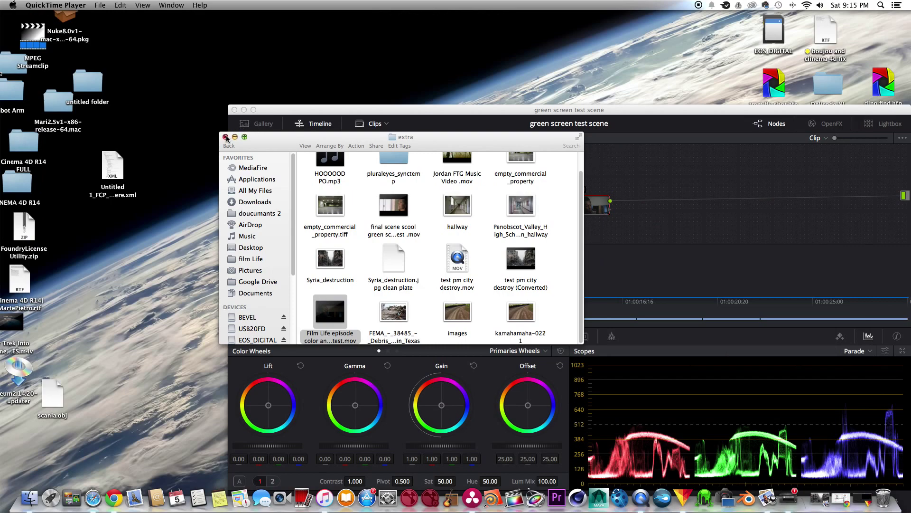
click(226, 138)
click(254, 110)
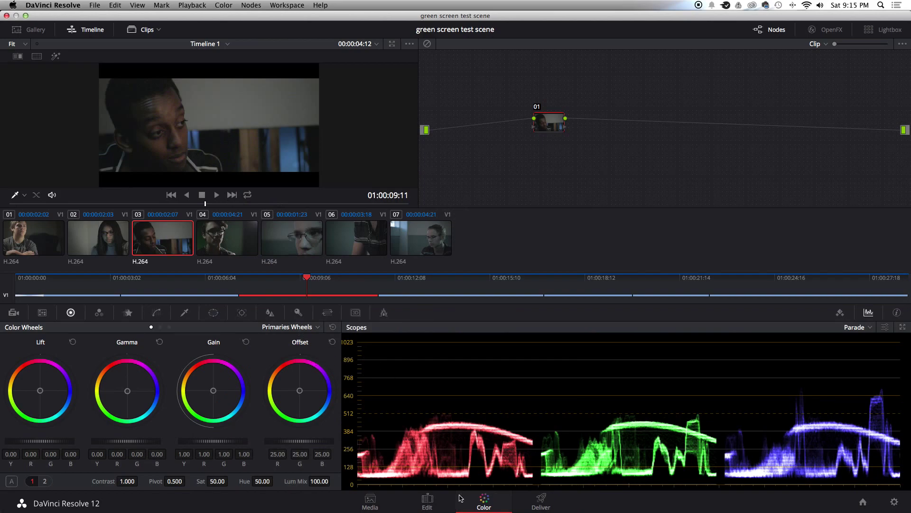
Step: On the Edit page, select clip MVI_5963 and load it on the Color page
click(428, 500)
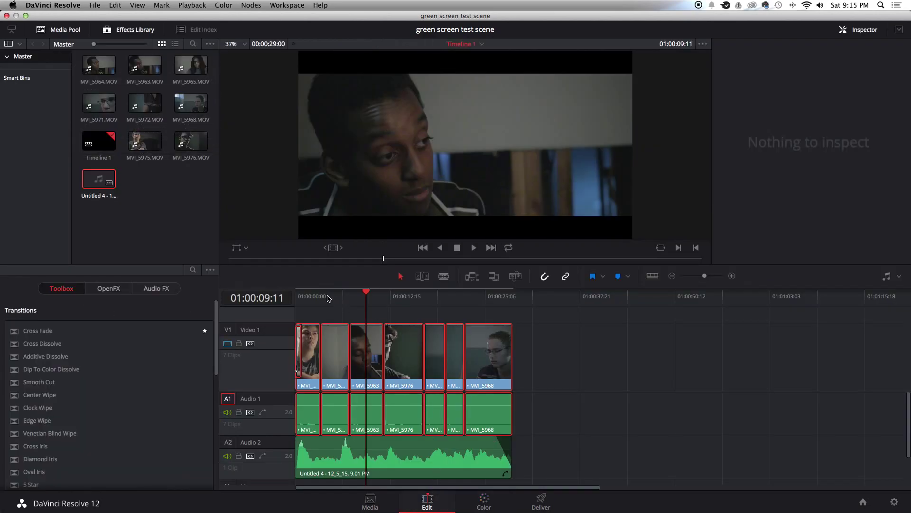
drag(322, 298, 303, 311)
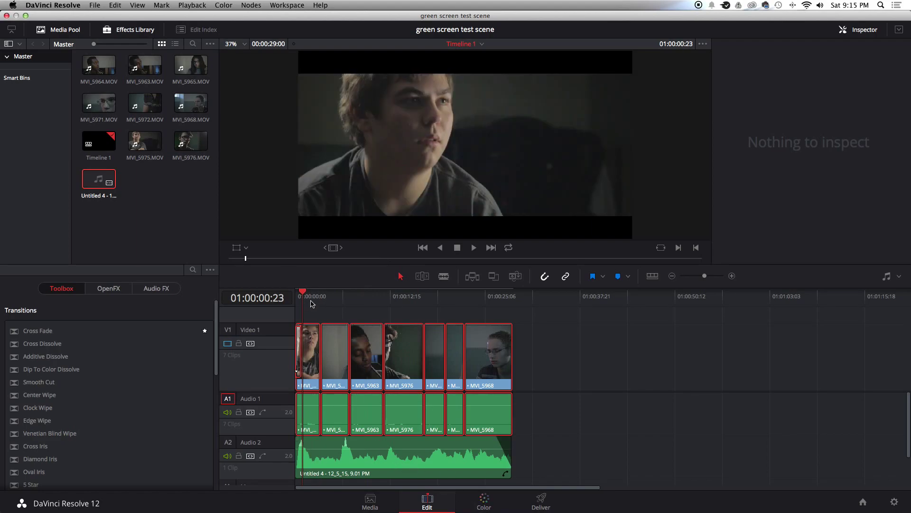
drag(311, 298, 371, 284)
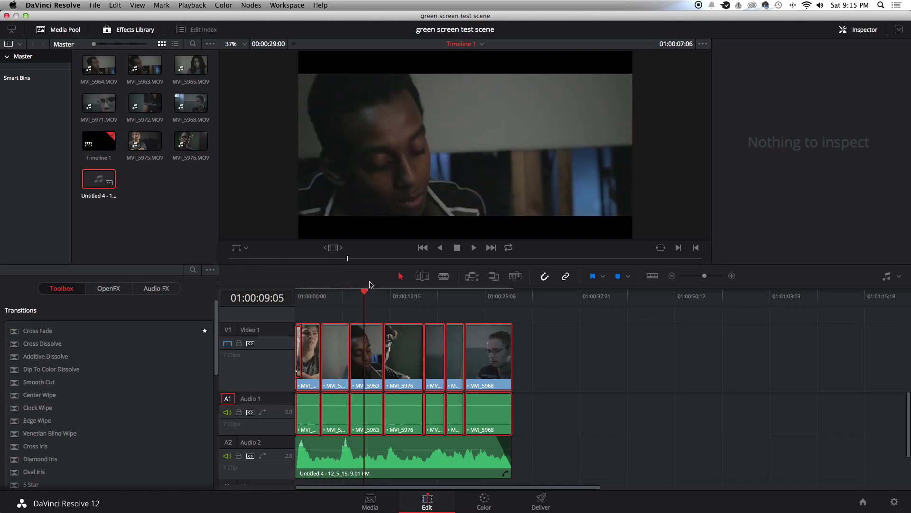
click(372, 370)
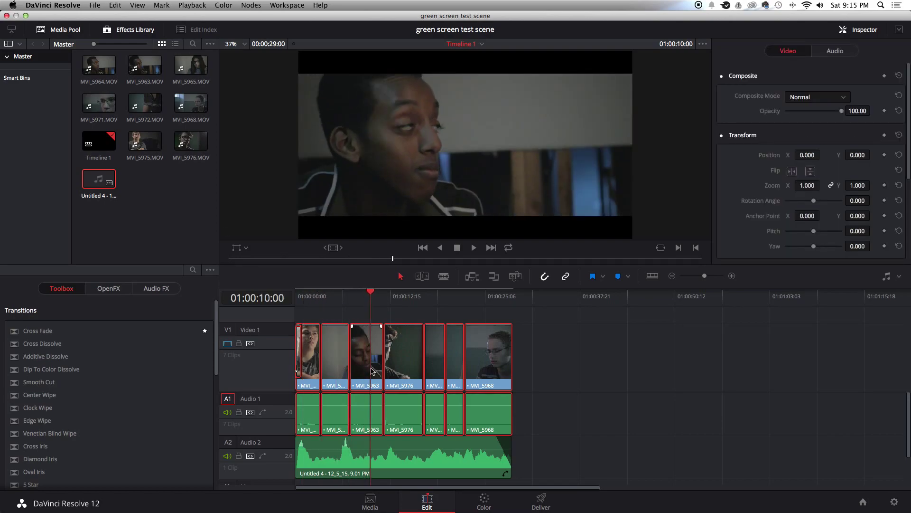
click(538, 351)
click(365, 349)
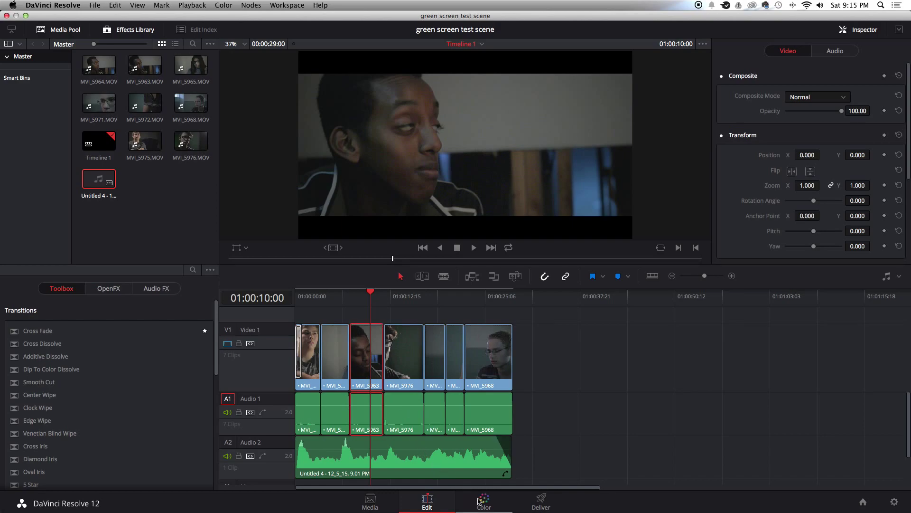
click(478, 501)
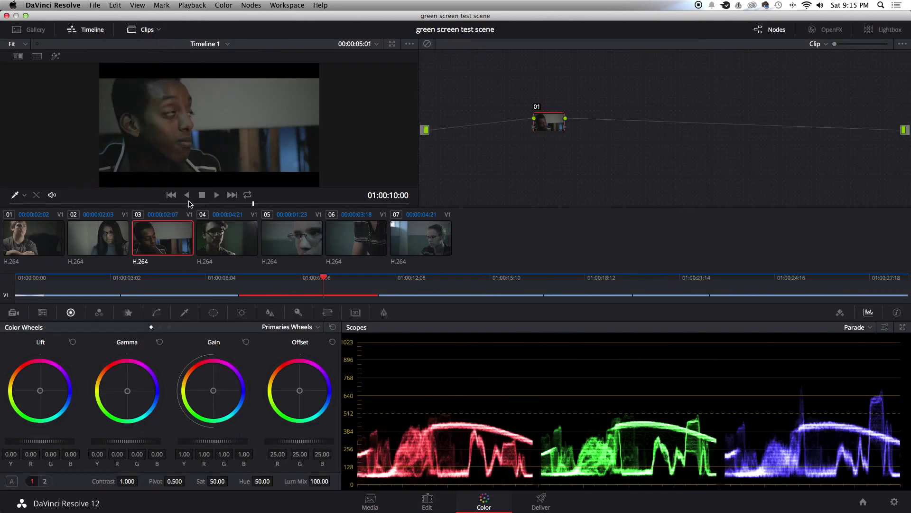
Step: Hide the Clips strip, add serial node 02 after node 01, and hide the timeline
click(158, 31)
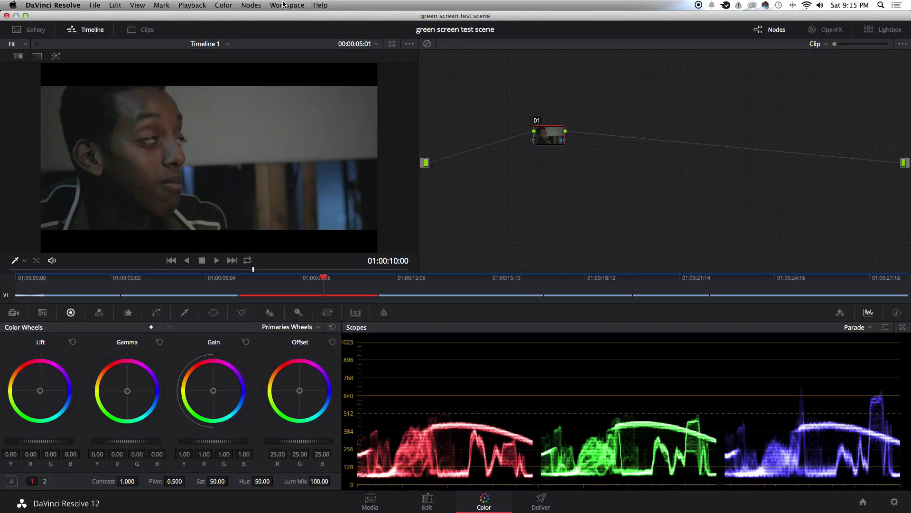
click(253, 6)
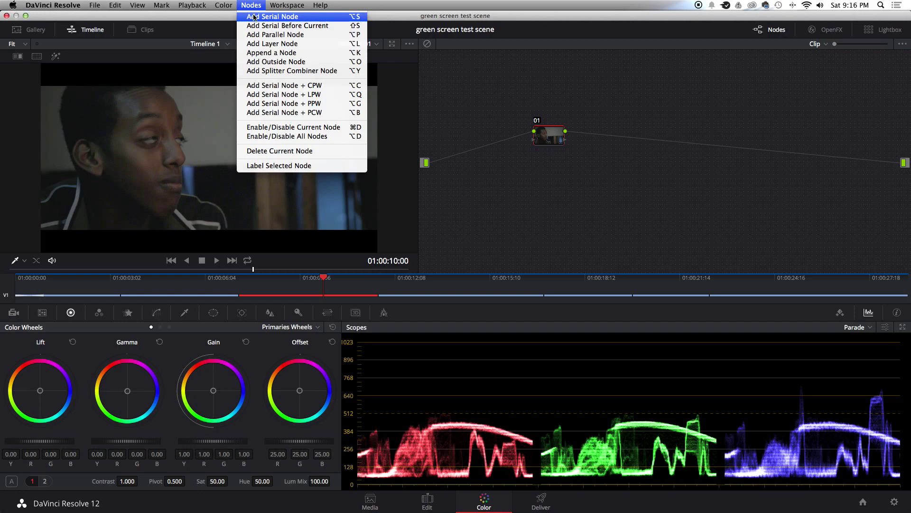
click(254, 16)
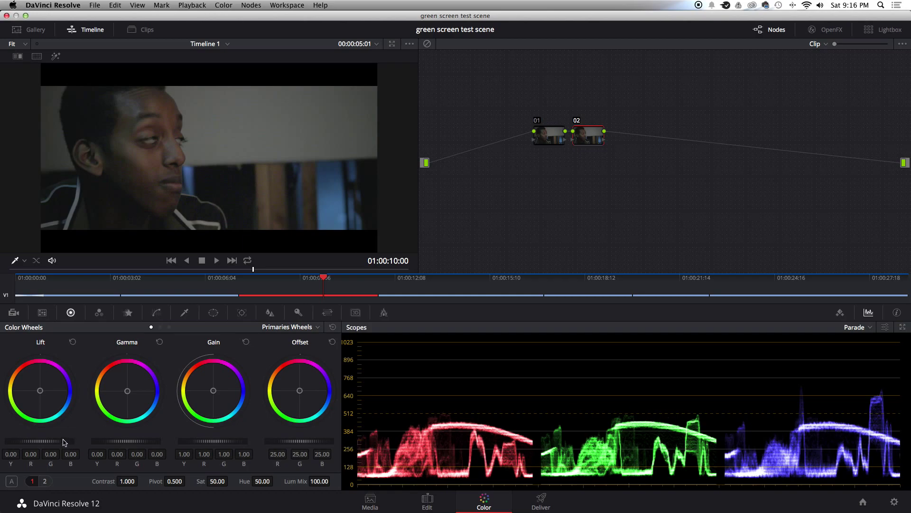
click(92, 30)
Step: Lower the Lift and Gain master wheels slightly and check the shot with grades bypassed
drag(57, 442, 28, 445)
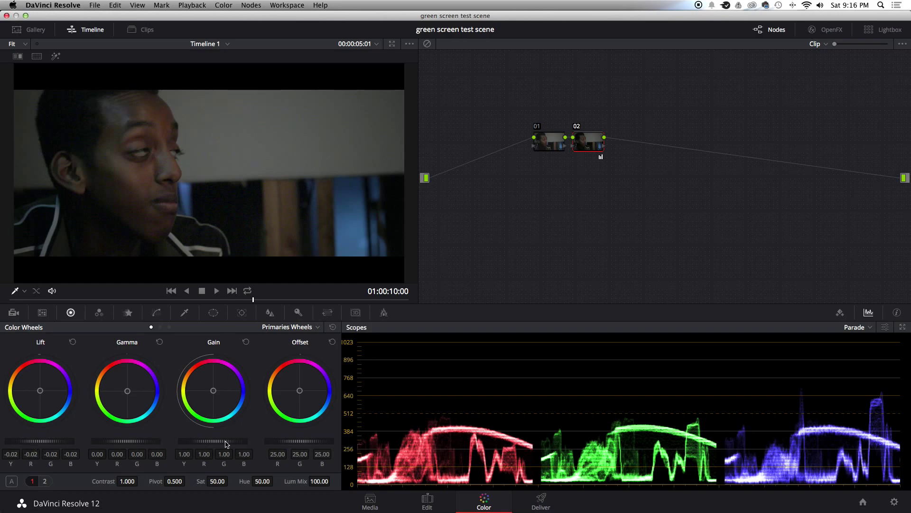
mouse_move(221, 442)
mouse_down()
mouse_move(214, 446)
mouse_move(230, 443)
mouse_up()
click(427, 44)
Step: Add serial node 03 with Contrast 1.190 and Saturation 40, then step back one second
click(249, 5)
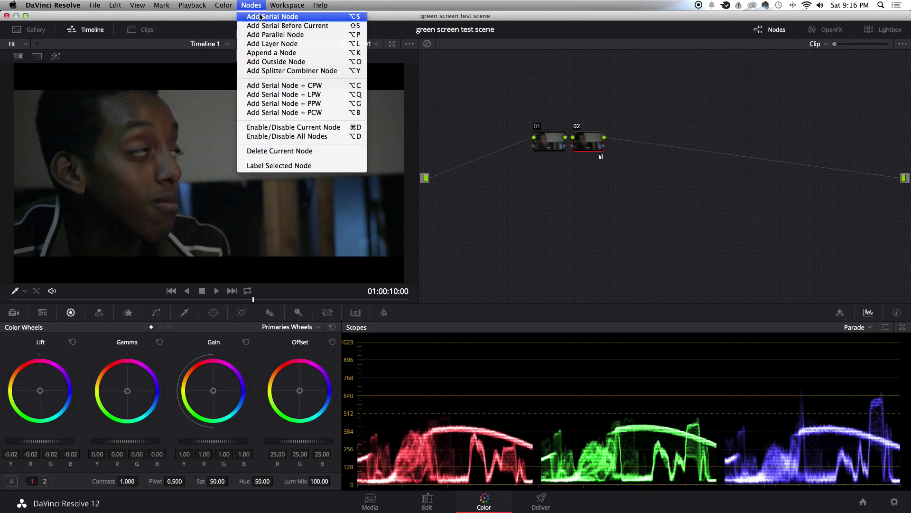
click(267, 16)
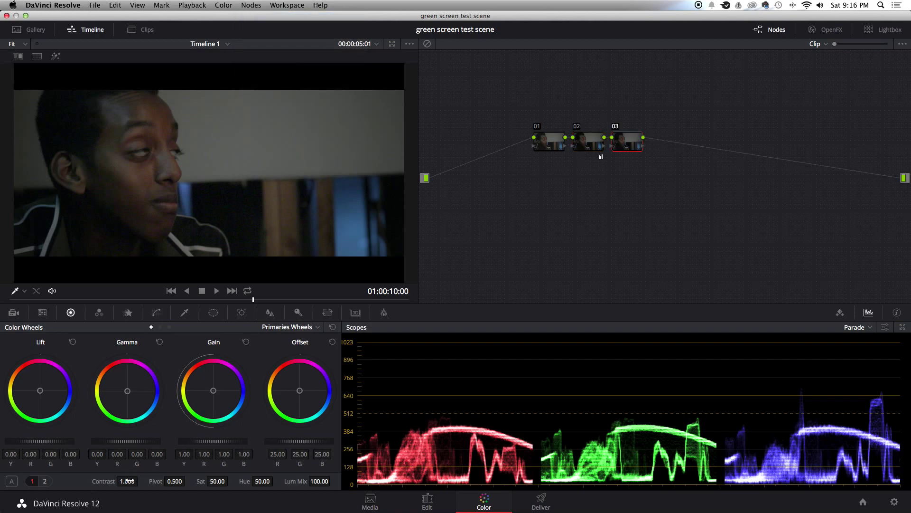
mouse_move(131, 481)
mouse_down()
mouse_move(230, 481)
mouse_move(207, 480)
mouse_move(191, 498)
mouse_up()
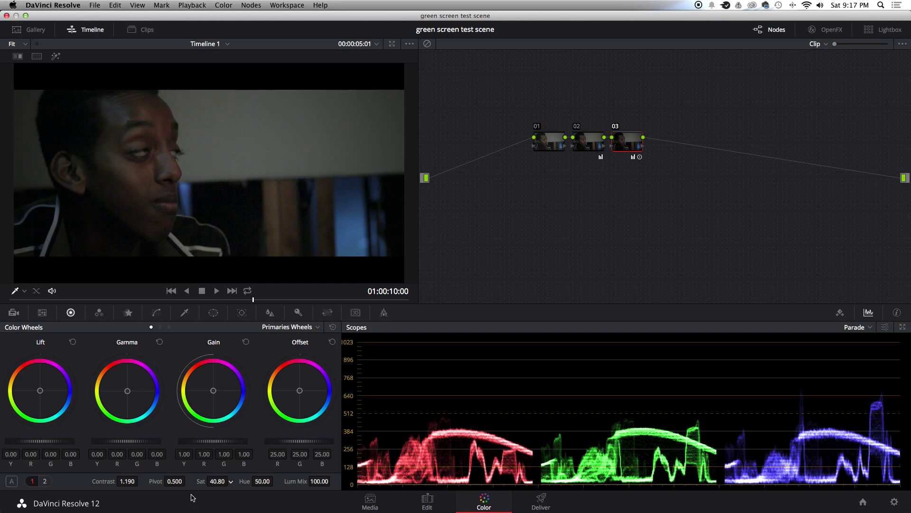
drag(189, 499, 191, 479)
click(87, 300)
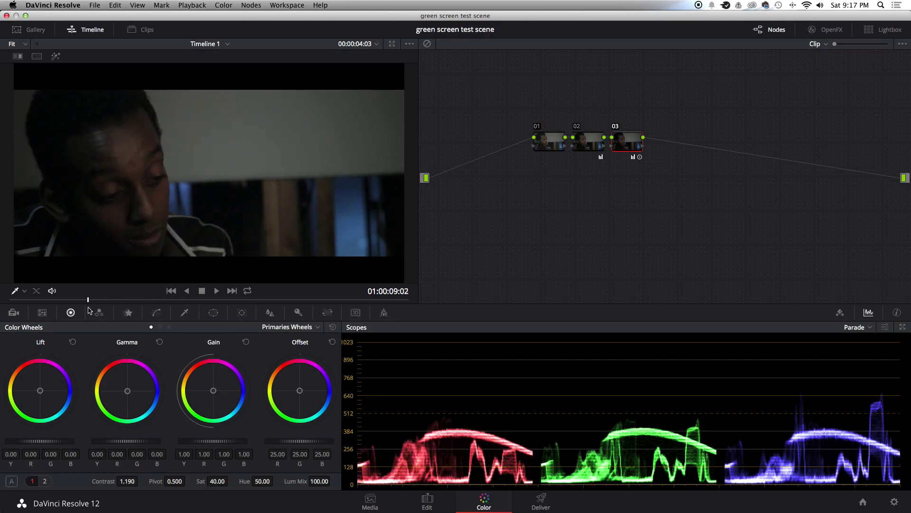
key(shift+Left)
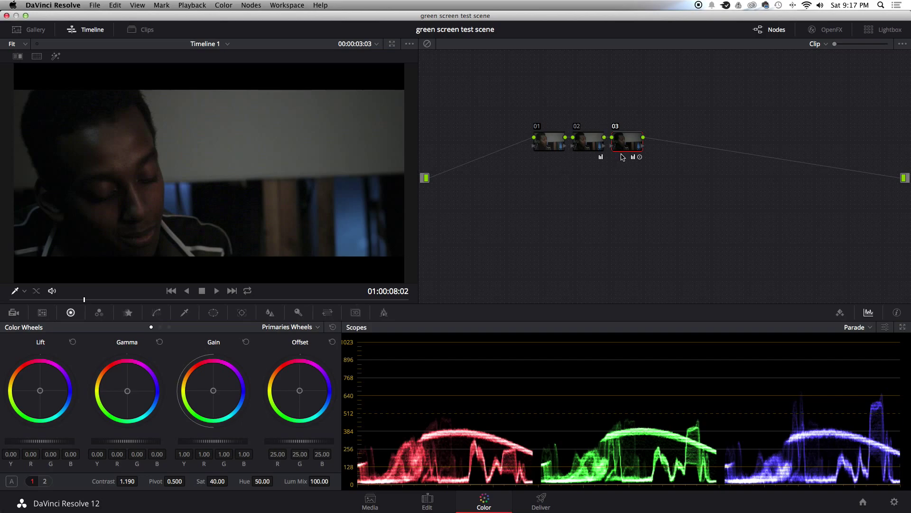
Step: Undo a circular window created on node 03 and add serial node 04
click(212, 312)
click(22, 395)
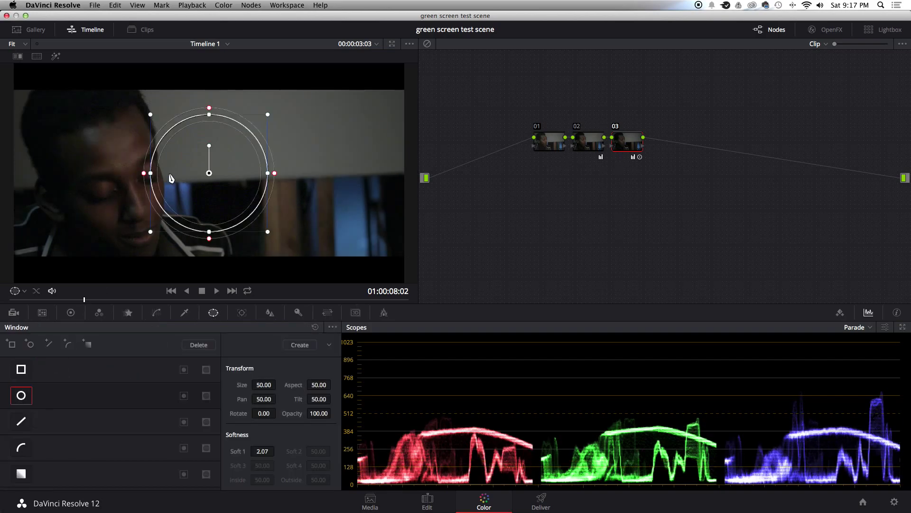
key(super+z)
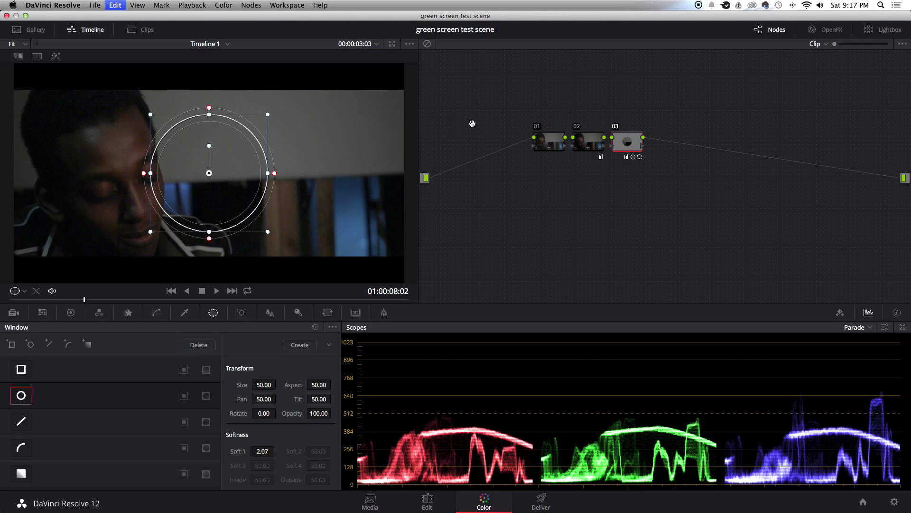
click(257, 4)
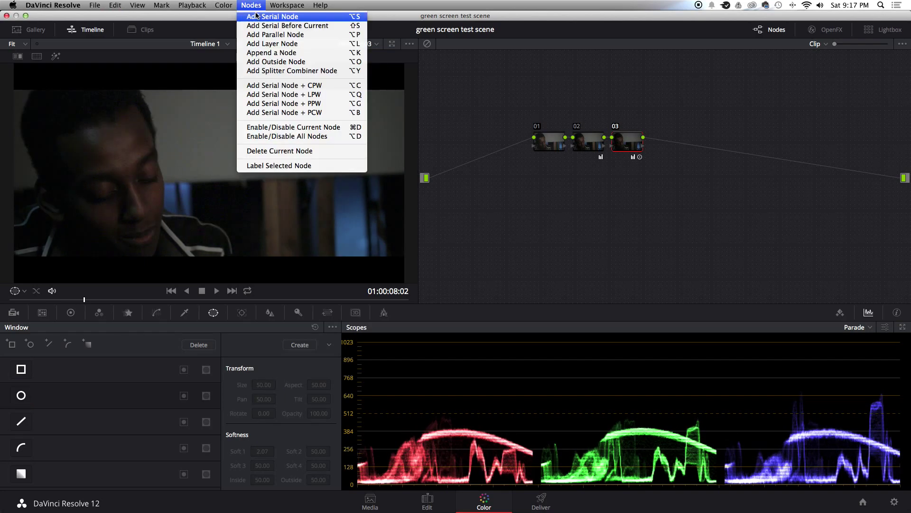
Step: Add a circular window on node 04, shaped into a large ellipse over the face
click(22, 396)
drag(148, 173, 39, 188)
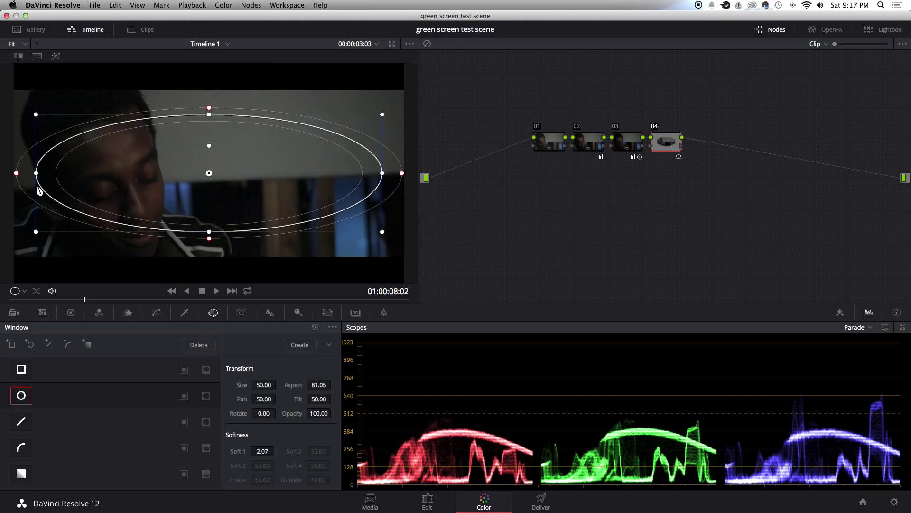
drag(208, 113, 209, 95)
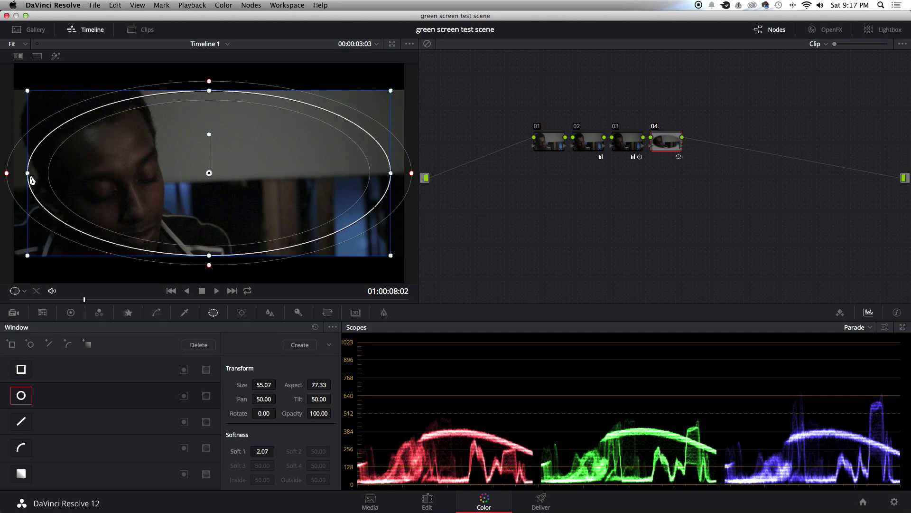
drag(28, 173, 30, 173)
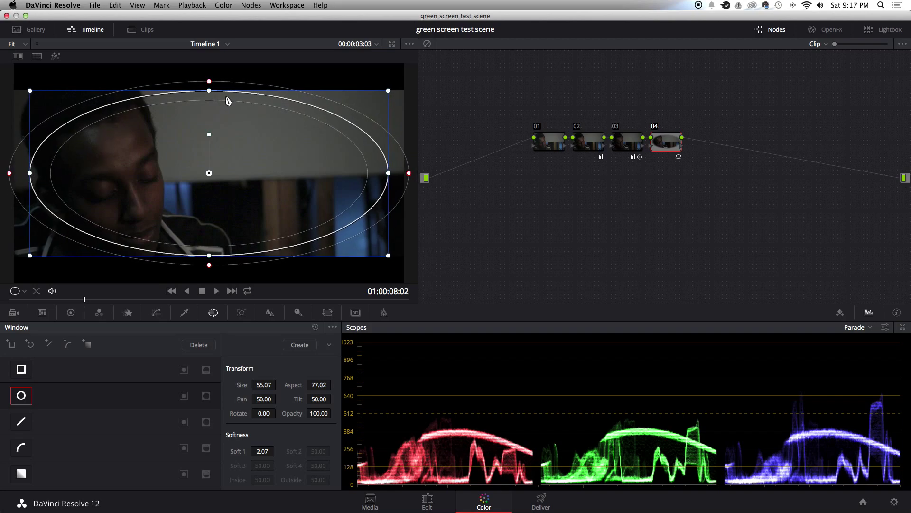
drag(211, 92, 210, 93)
drag(264, 147, 220, 153)
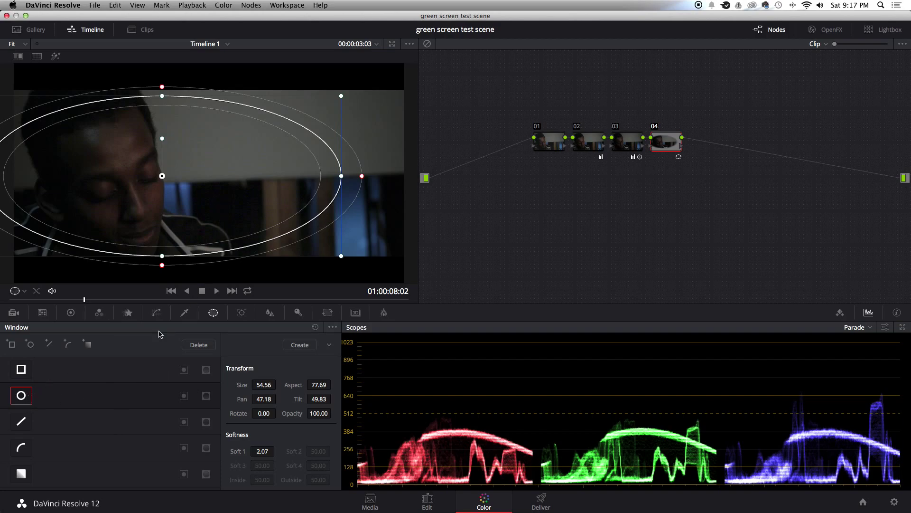
click(185, 396)
Step: Set Gain to 0.78, widen the ellipse's soft edge, and hide the window outline
click(71, 312)
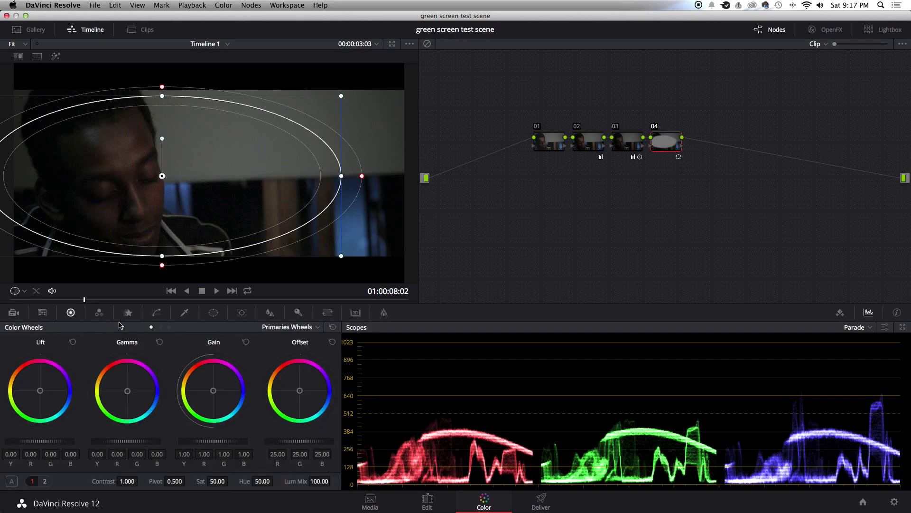
drag(230, 442, 113, 444)
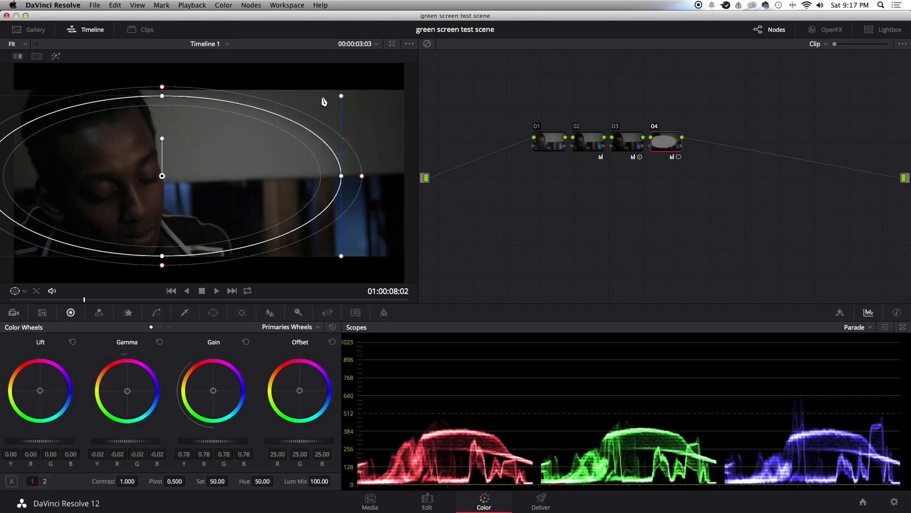
drag(362, 177, 413, 176)
click(74, 301)
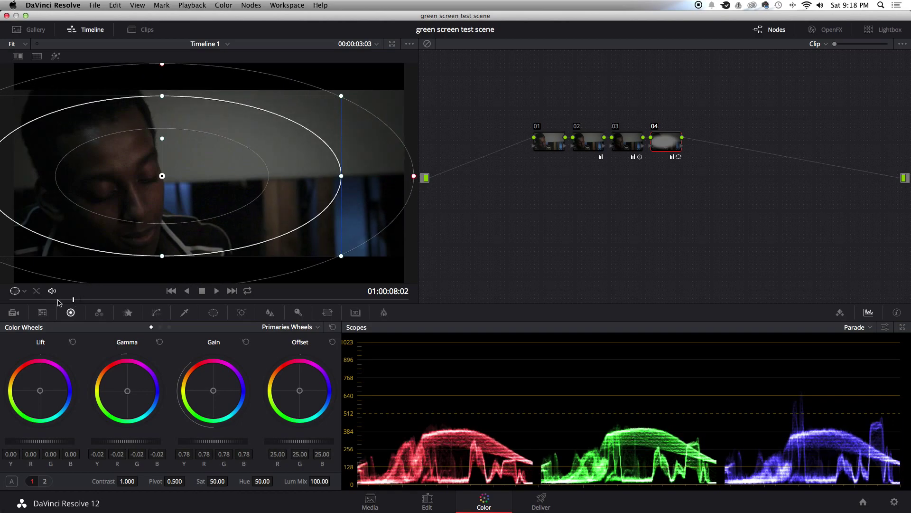
click(24, 291)
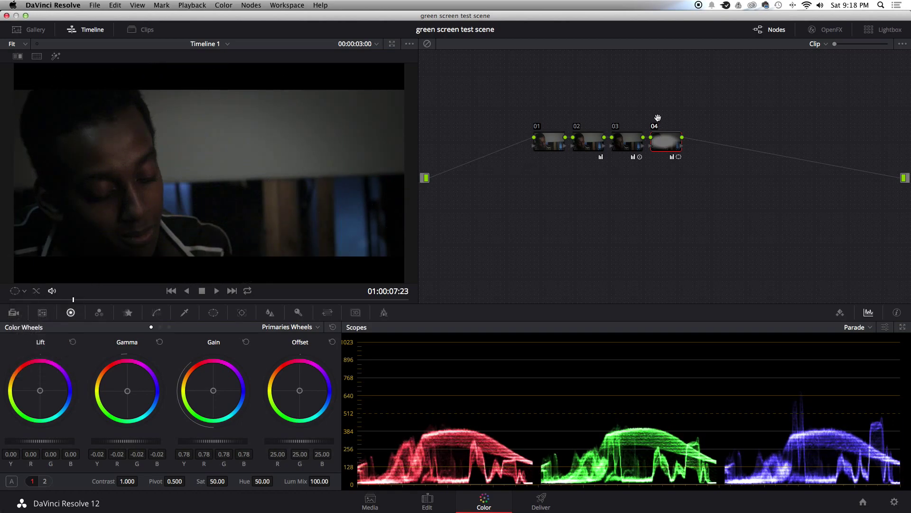
Step: Add node 05 with an enlarged circular window on the frame's right side
click(259, 5)
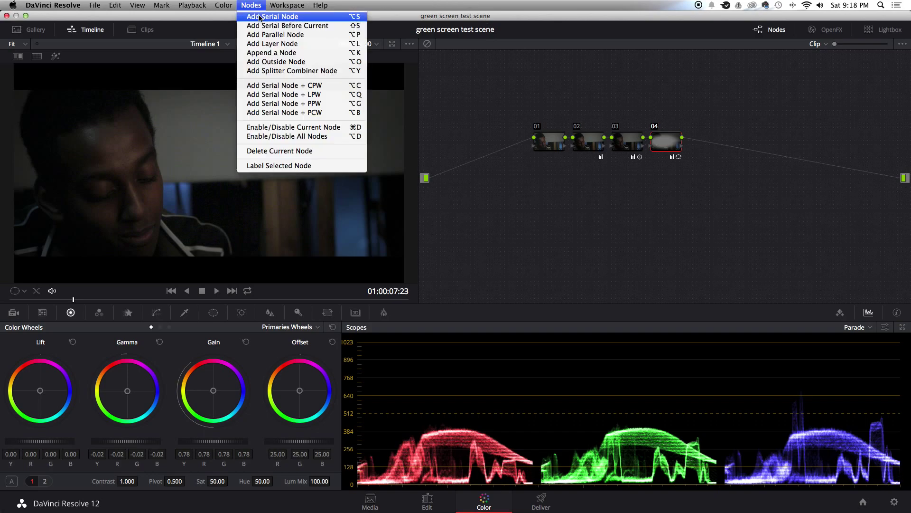
click(261, 18)
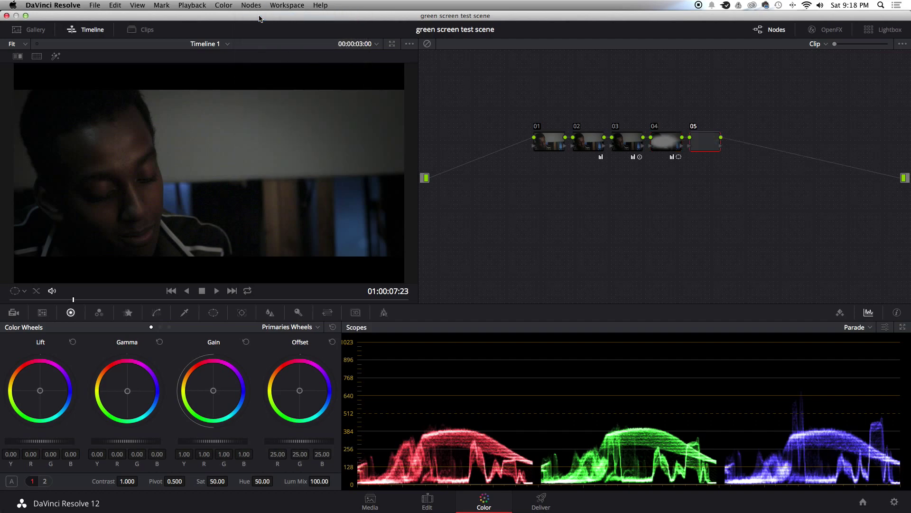
click(213, 311)
click(20, 369)
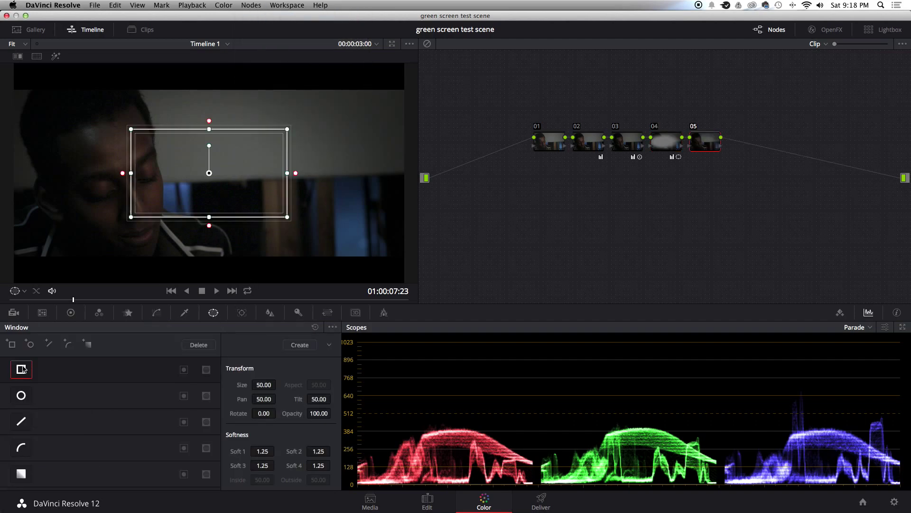
click(21, 396)
click(20, 369)
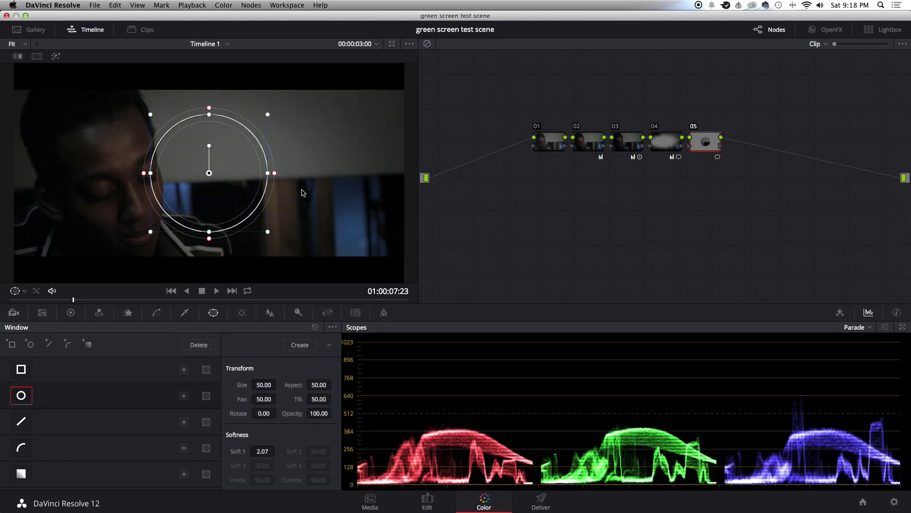
drag(213, 126, 324, 124)
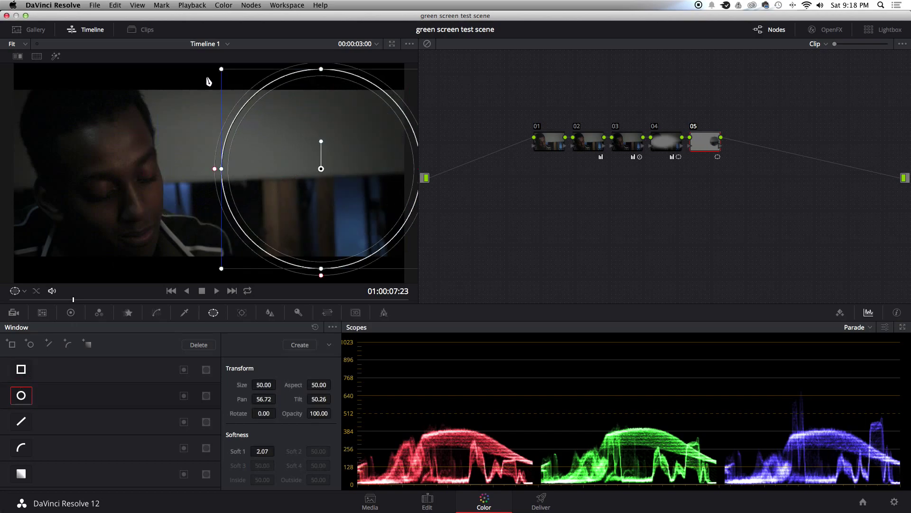
mouse_move(263, 112)
mouse_down()
mouse_move(235, 177)
mouse_move(178, 168)
mouse_up()
Step: Lower node 05's Gain to 0.82 and hide the window outline
click(70, 311)
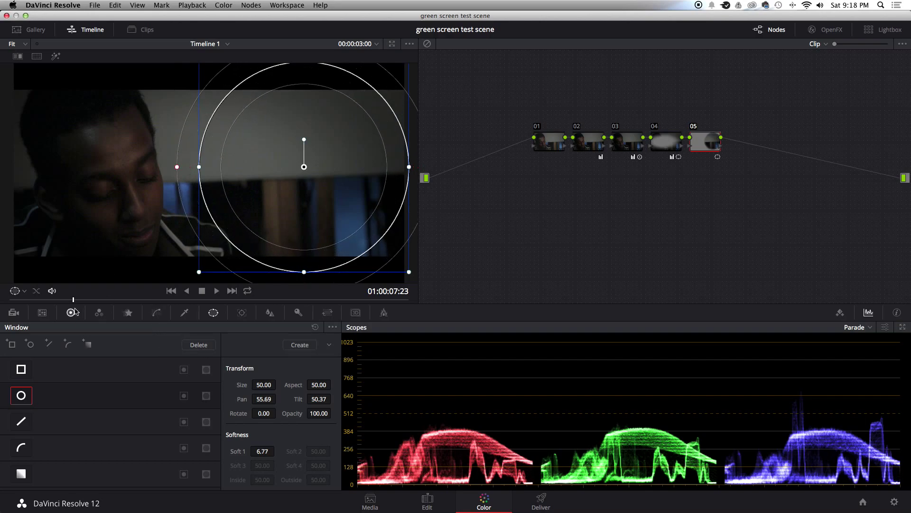
mouse_move(220, 441)
mouse_down()
mouse_move(144, 455)
mouse_move(104, 447)
mouse_up()
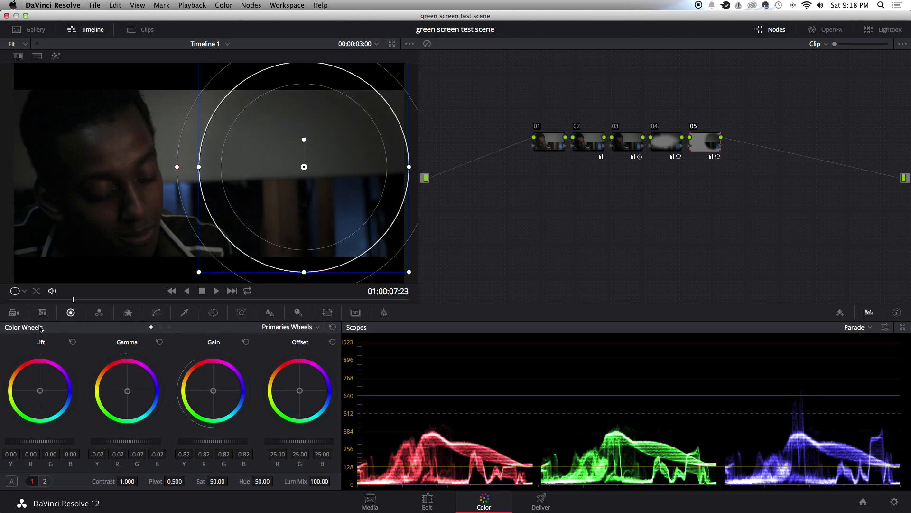
click(19, 291)
click(29, 308)
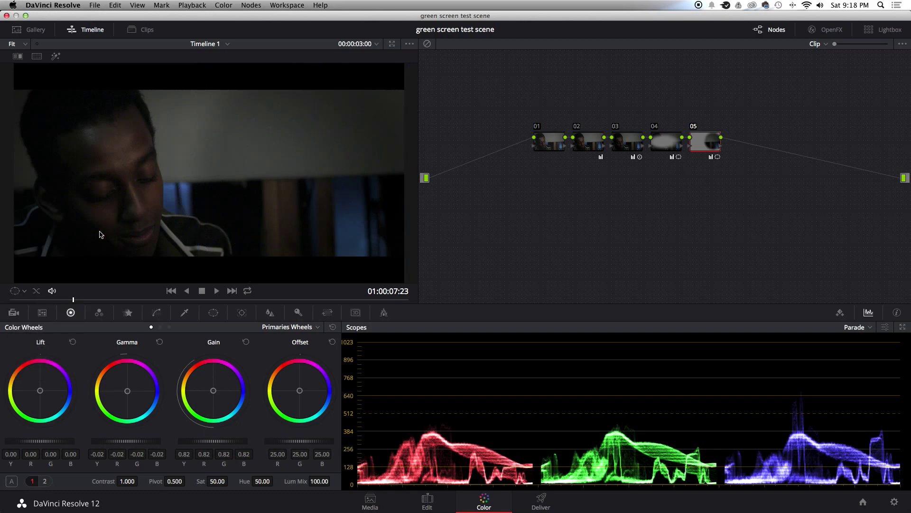
Step: Soften the circular window's edge heavily, then add serial node 06
click(18, 292)
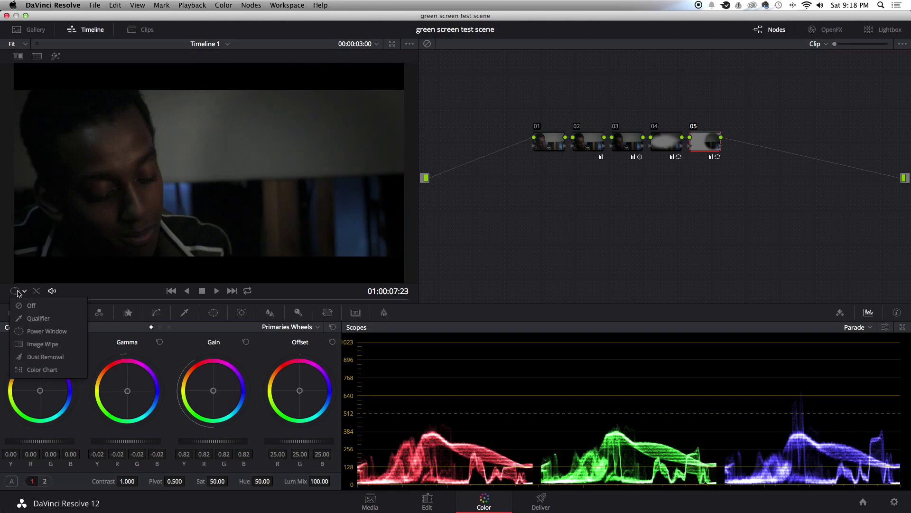
click(34, 333)
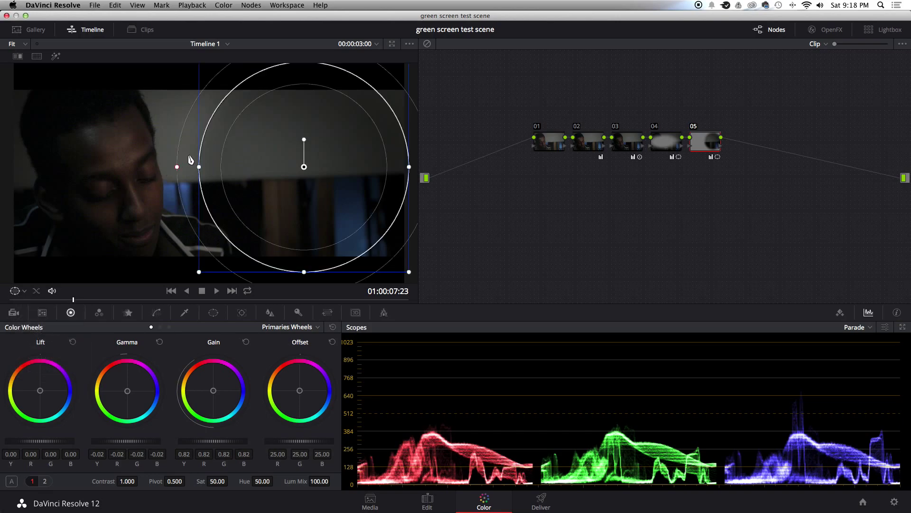
drag(178, 168, 162, 170)
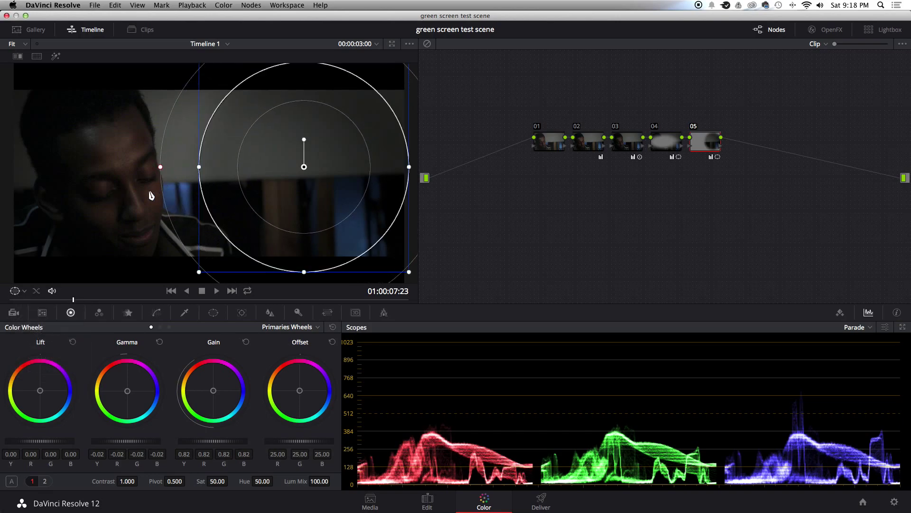
click(18, 291)
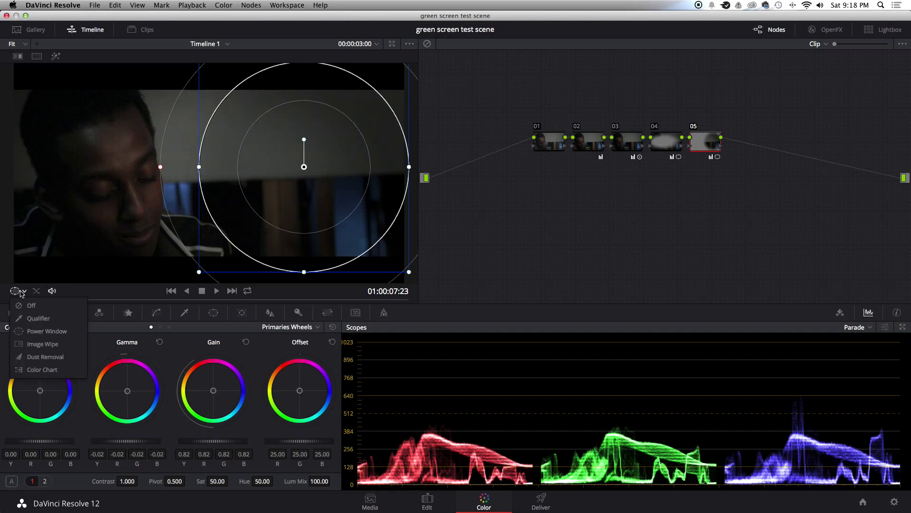
click(28, 304)
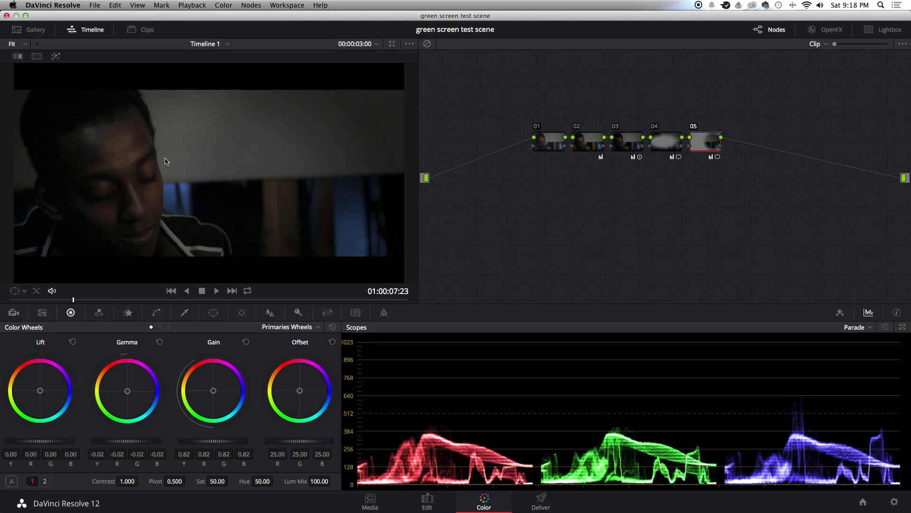
click(23, 290)
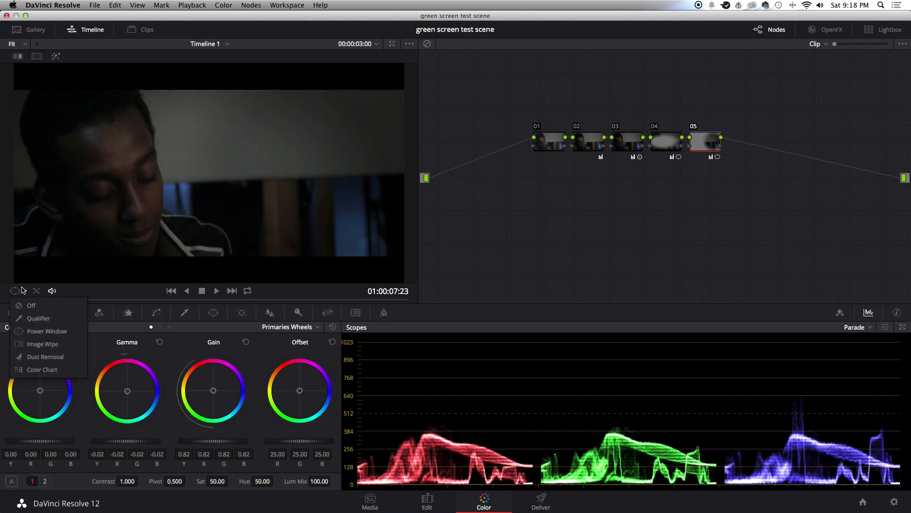
click(44, 331)
drag(160, 167, 141, 166)
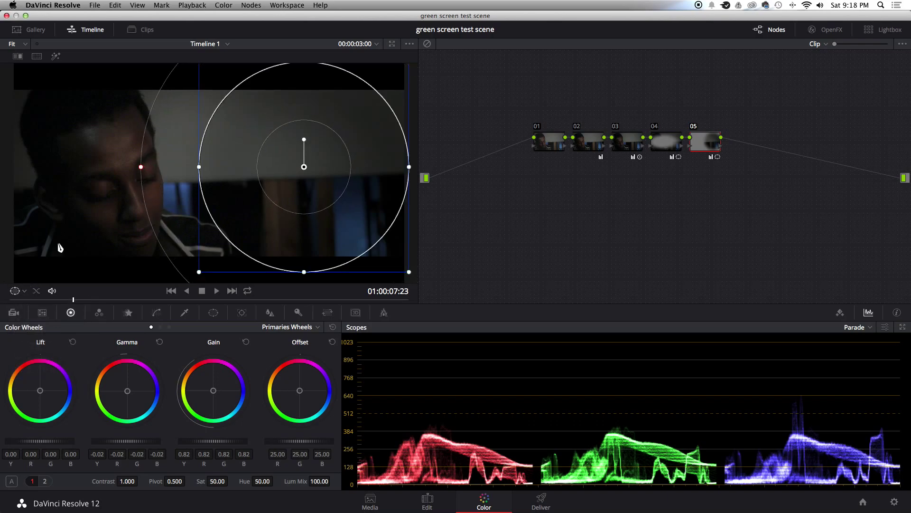
click(23, 289)
click(32, 307)
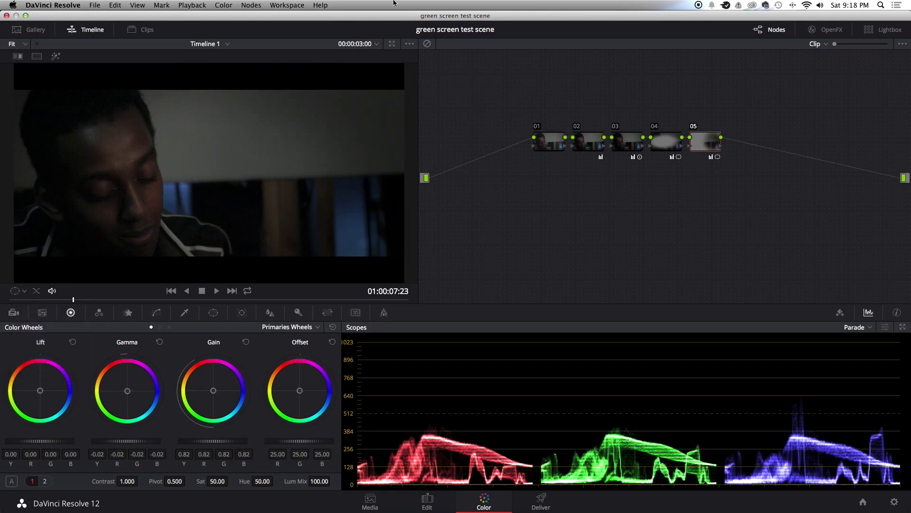
click(262, 5)
click(263, 18)
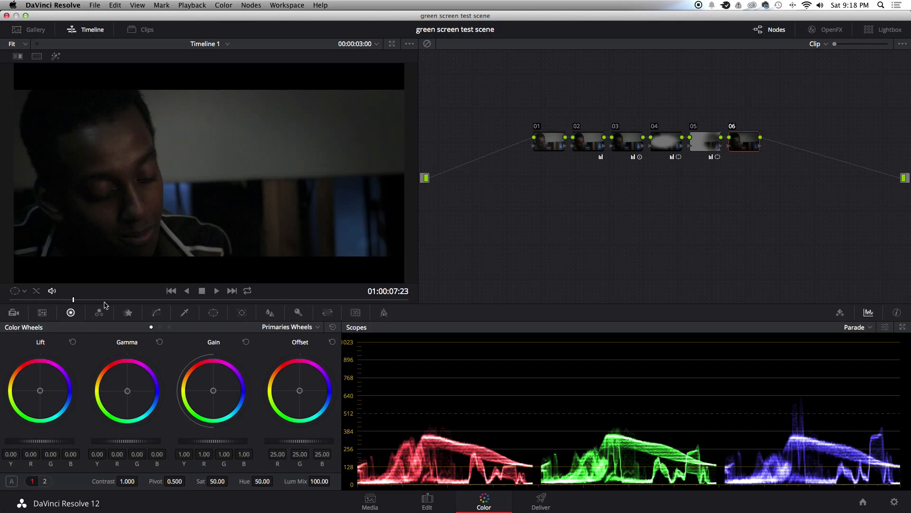
Step: At a later frame, tint node 06's midtones warmer and its shadows toward blue
drag(111, 301, 280, 267)
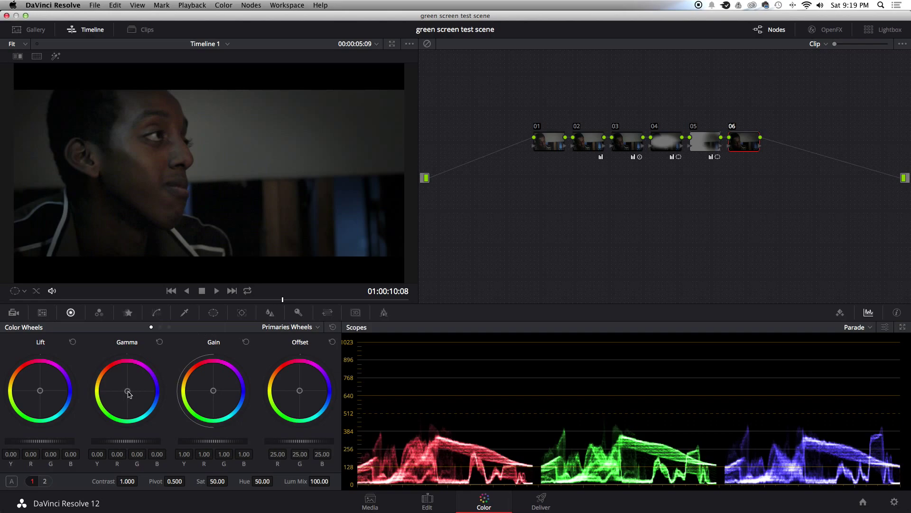
drag(128, 393, 98, 360)
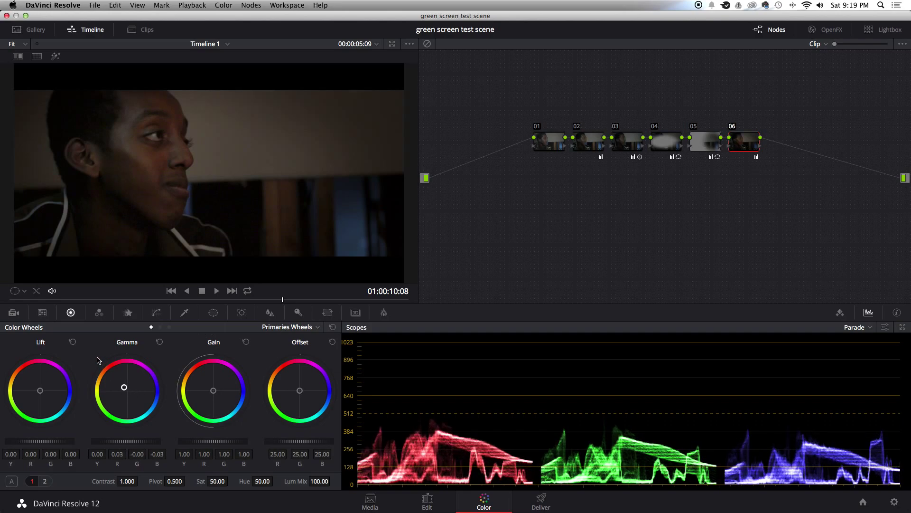
drag(40, 392, 53, 404)
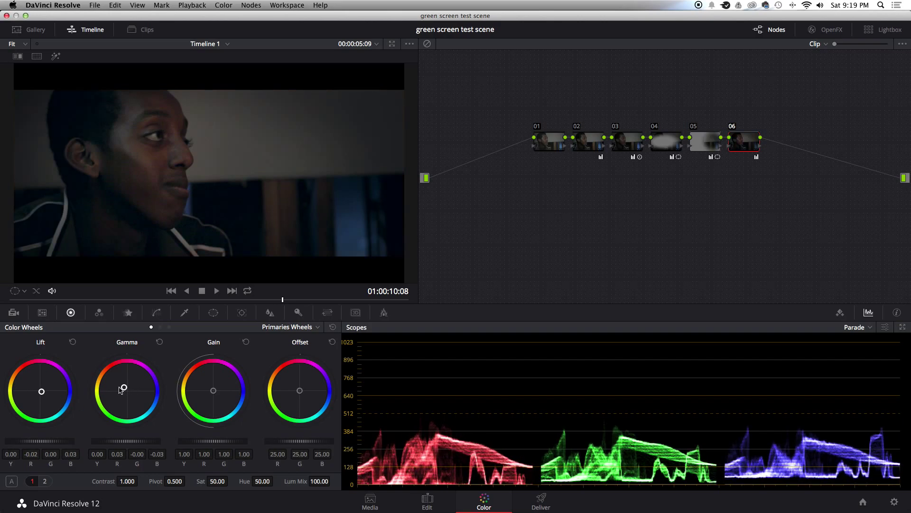
drag(122, 385, 114, 378)
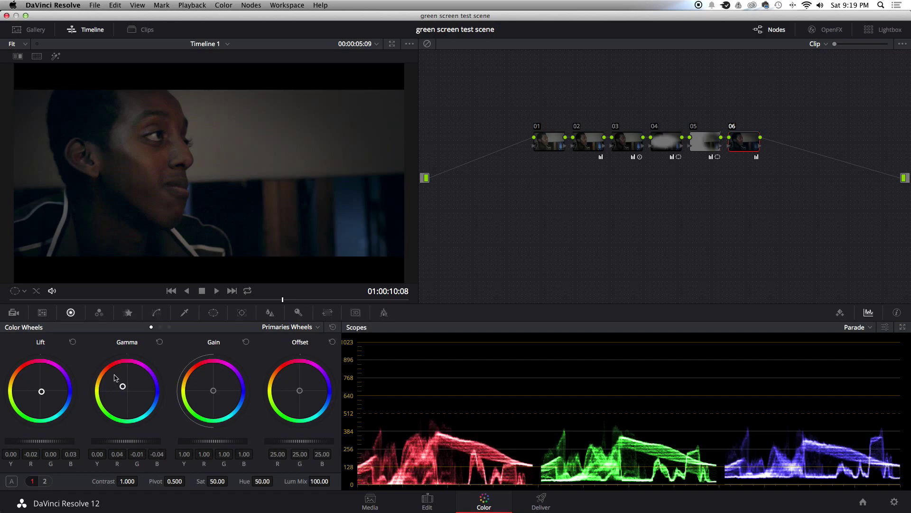
drag(42, 393, 39, 403)
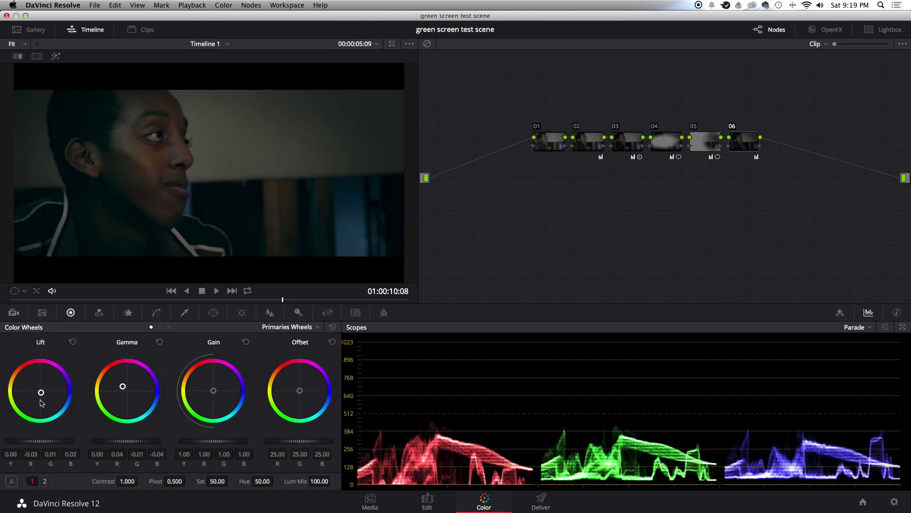
Step: Fine-tune the blue shadow tint and raise Contrast to 1.036
drag(39, 403, 44, 395)
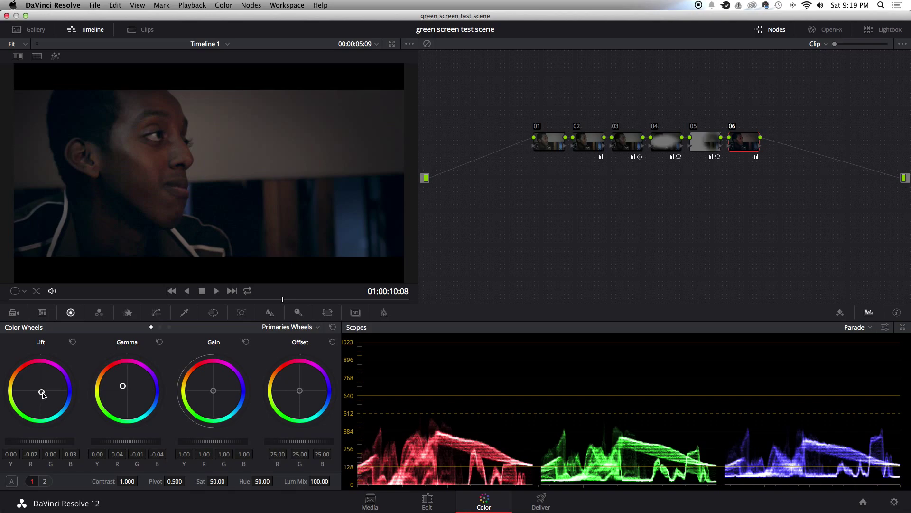
drag(42, 392, 50, 402)
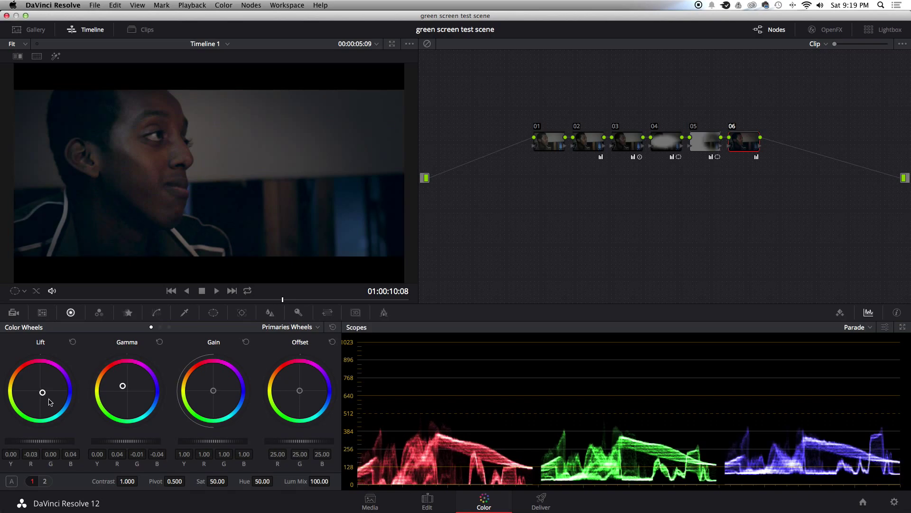
drag(49, 402, 51, 399)
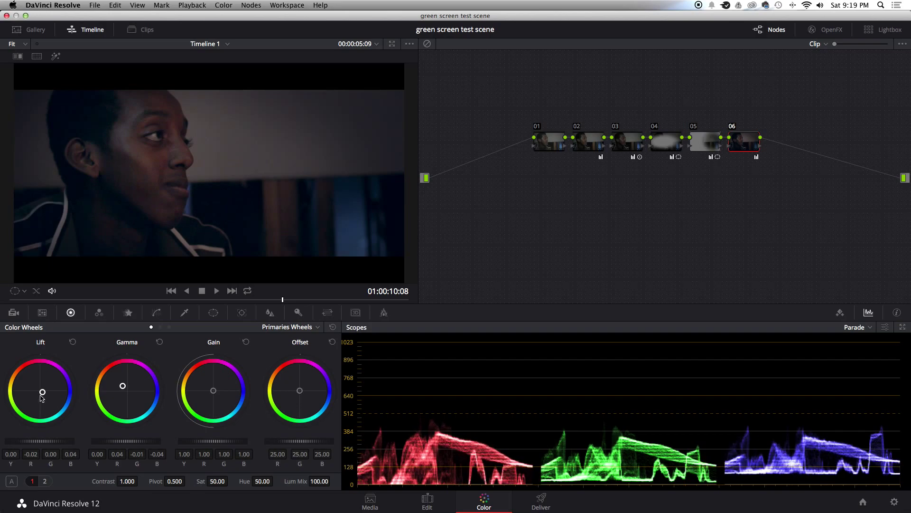
drag(41, 398, 41, 395)
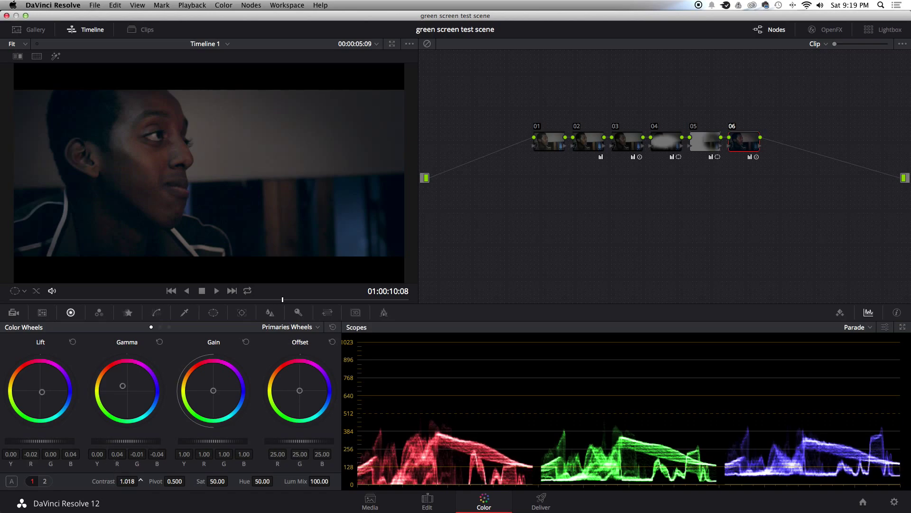
mouse_move(132, 482)
mouse_down()
mouse_move(141, 480)
mouse_move(135, 496)
mouse_up()
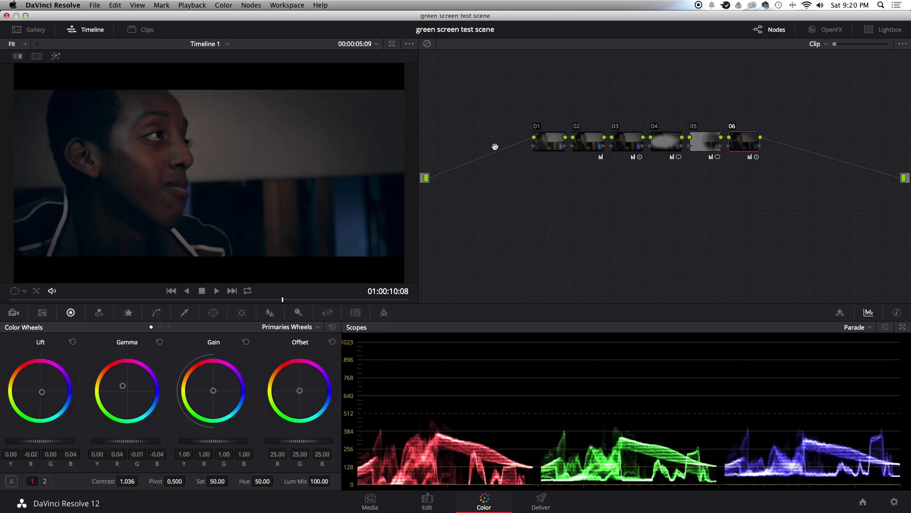
Step: Toggle the grade bypass to compare, then move to an earlier frame
click(428, 45)
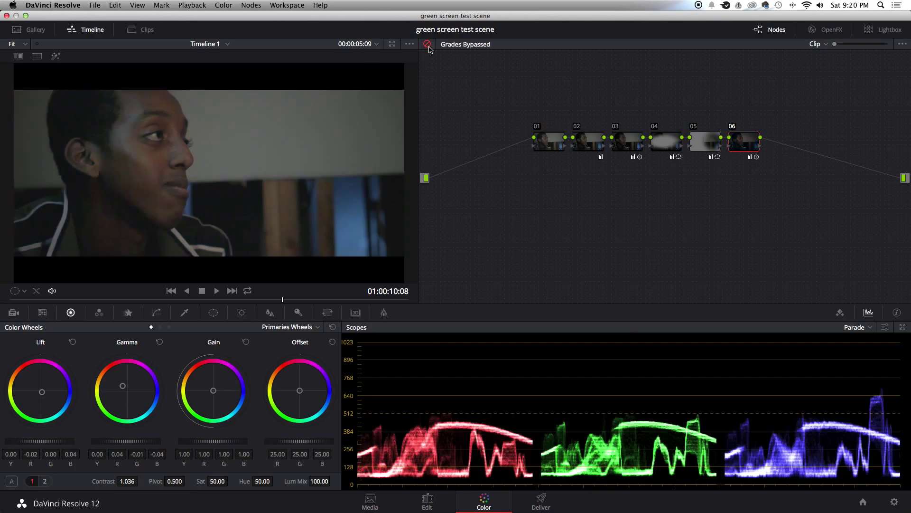
click(427, 45)
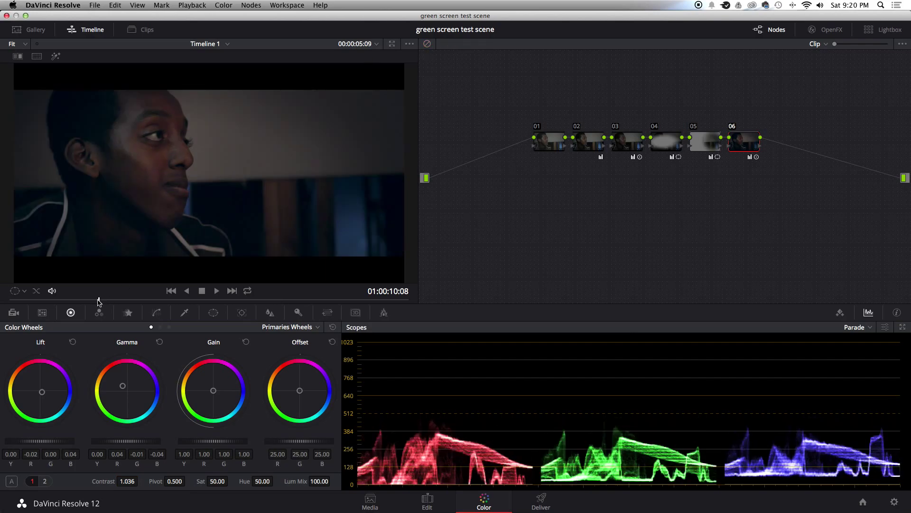
drag(98, 300, 95, 300)
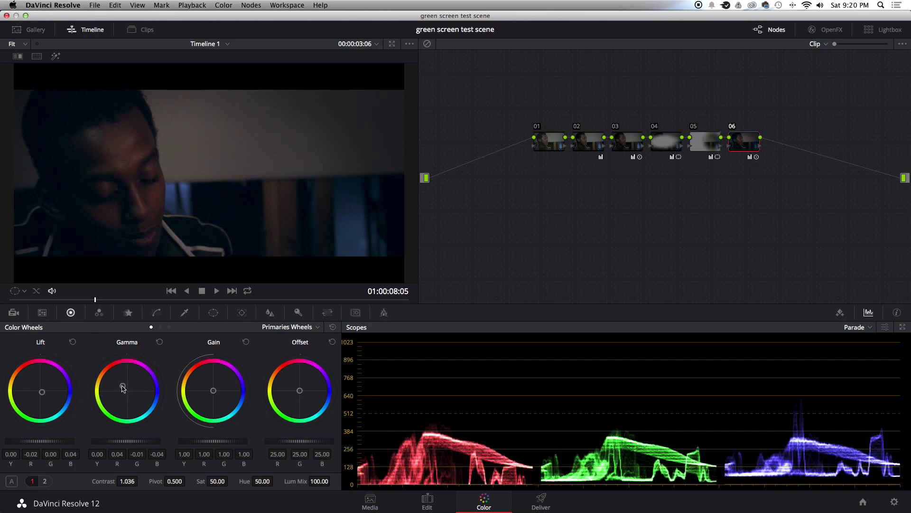
Step: Nudge node 06's shadow balance to red -0.03, green 0.01, leaving midtones unchanged
drag(120, 382, 112, 379)
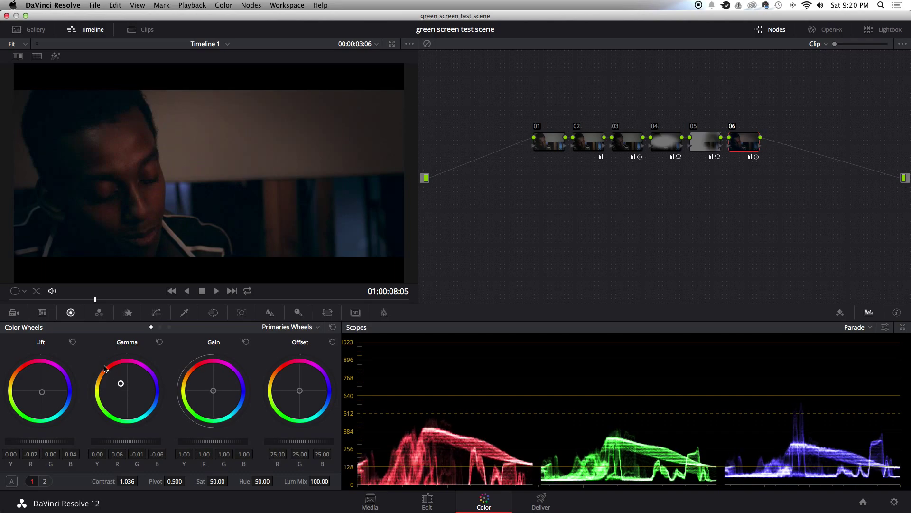
drag(121, 384, 122, 385)
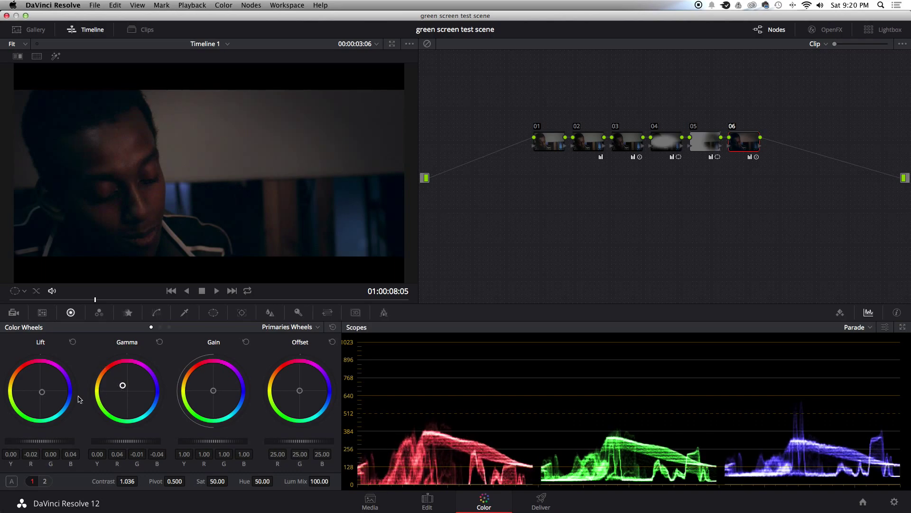
drag(43, 394, 47, 398)
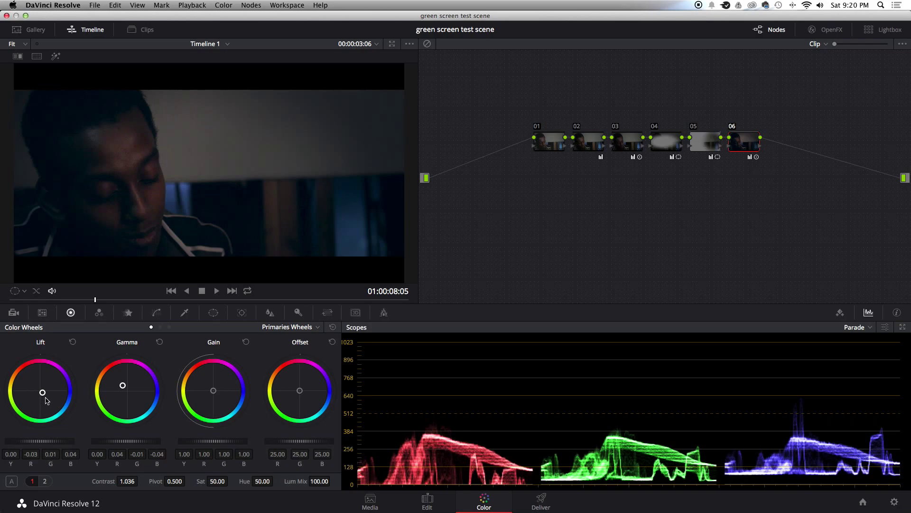
click(251, 3)
Step: Add node 07 and, in Log wheels, set its shadows to -0.01, -0.01, -0.03
click(263, 16)
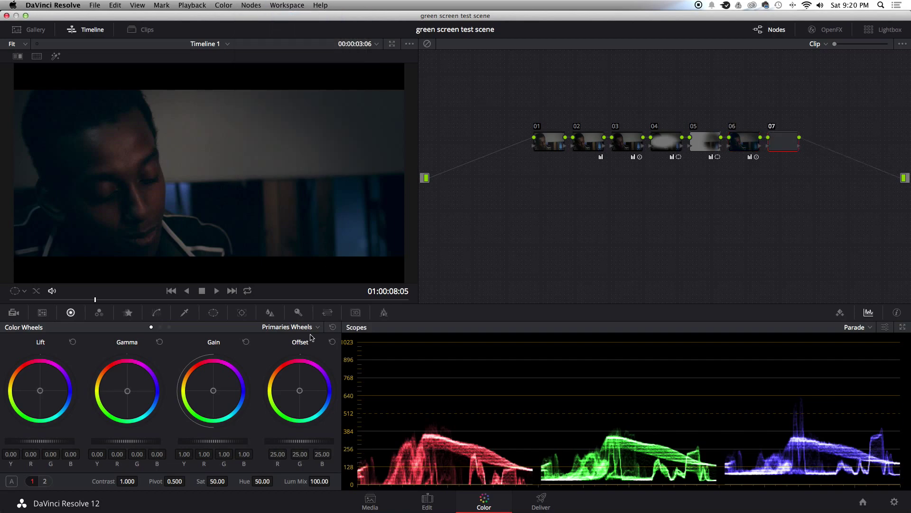
click(308, 327)
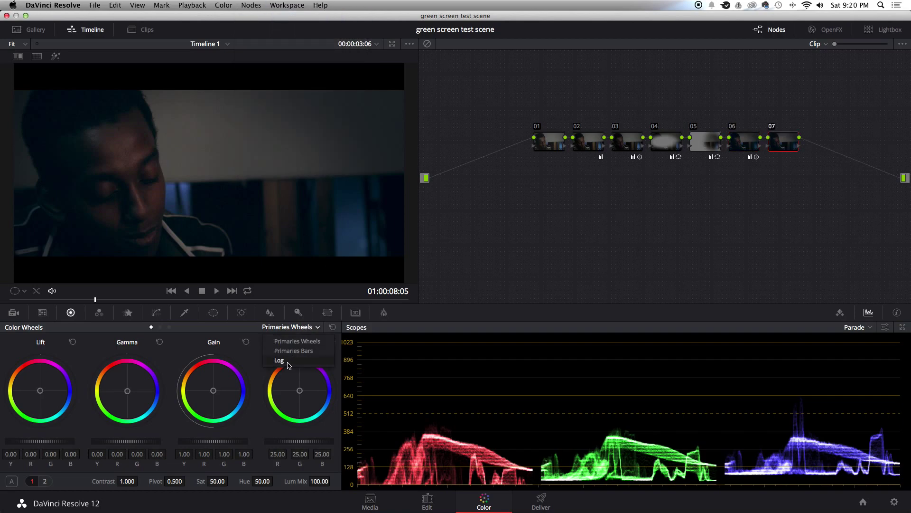
click(287, 363)
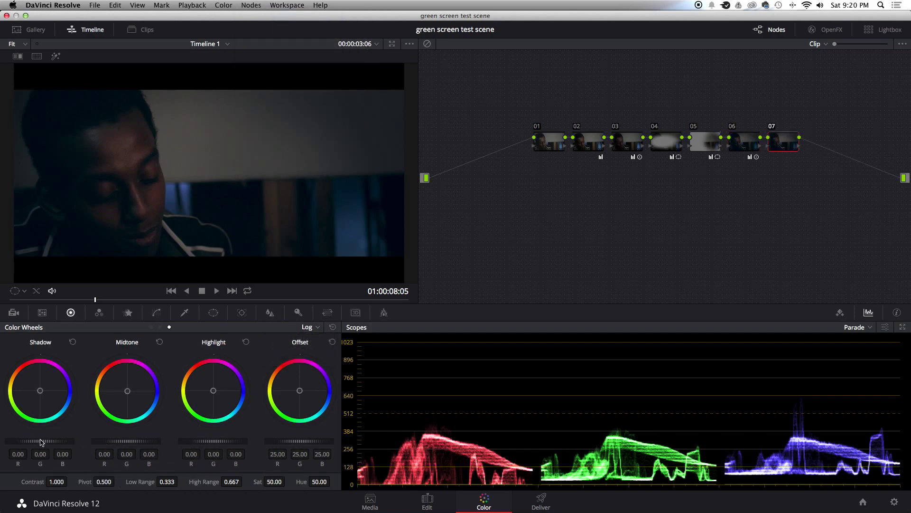
drag(47, 442, 41, 445)
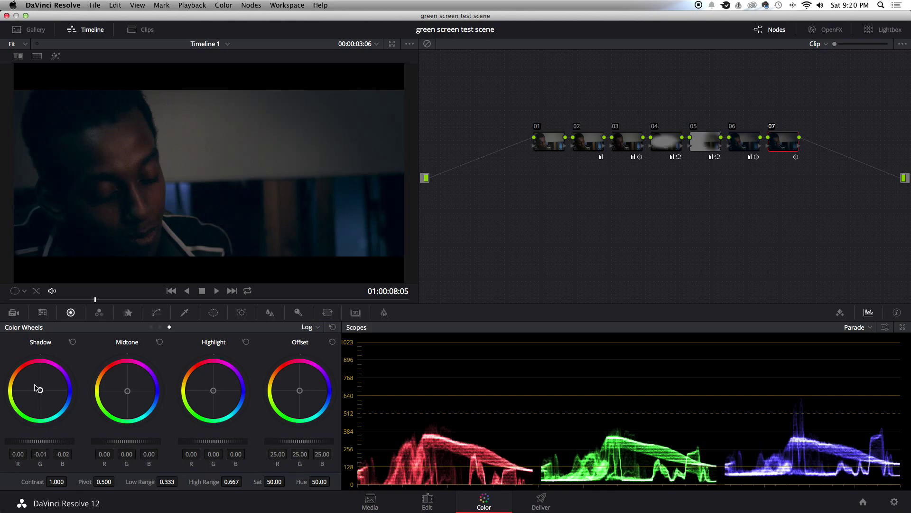
drag(38, 389, 38, 390)
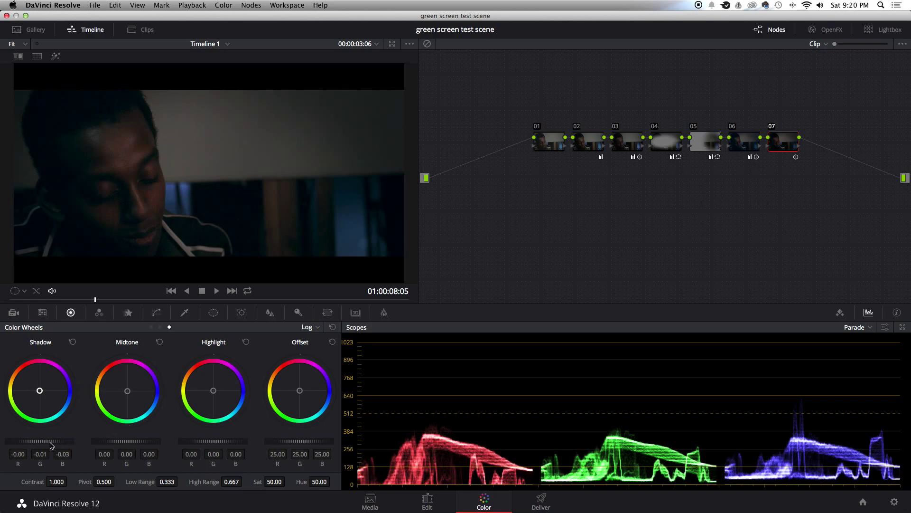
drag(53, 445, 44, 454)
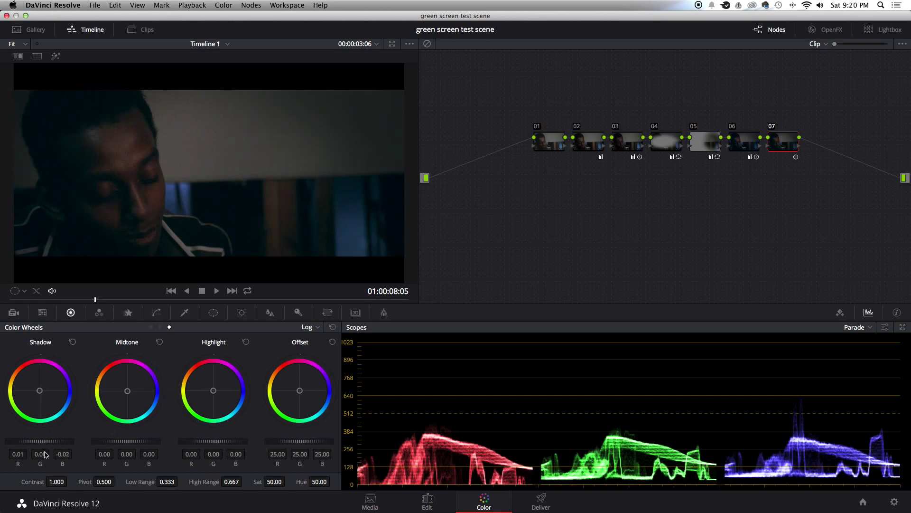
Step: Scrub through the shot to check the grade, then bypass all grades
click(145, 300)
drag(146, 301, 338, 291)
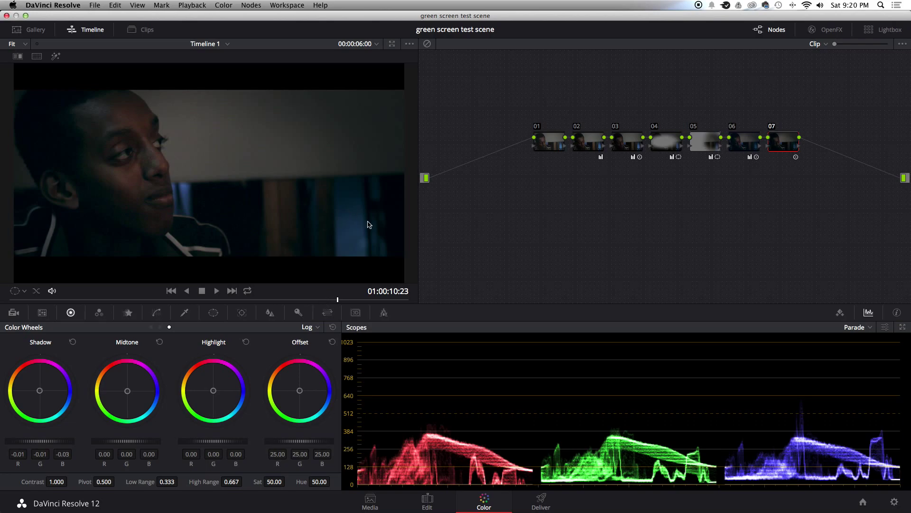
click(428, 45)
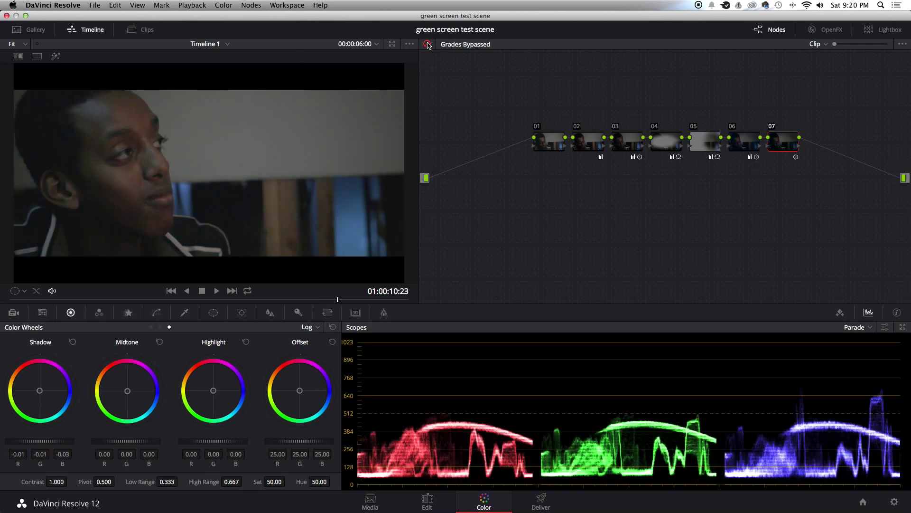
Step: Re-enable the grades, show the clip strip, and select clip 02 of the girl with glasses
click(428, 44)
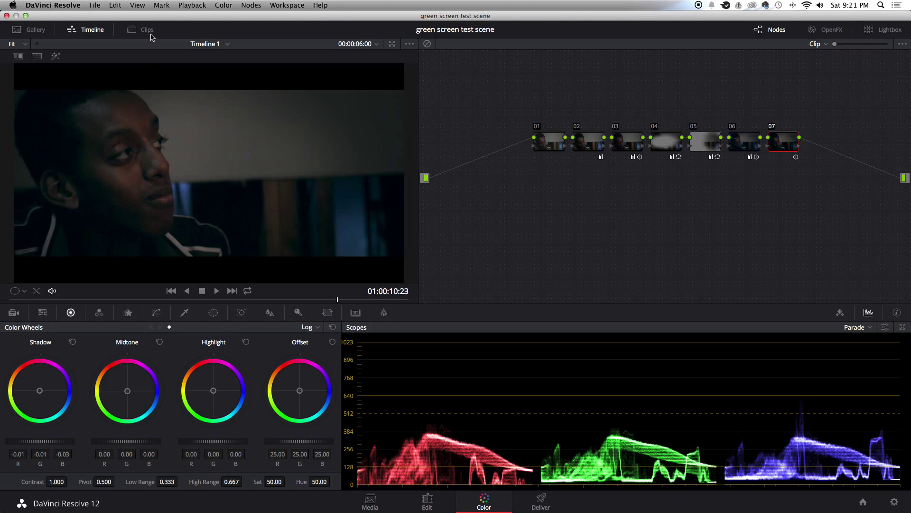
click(142, 29)
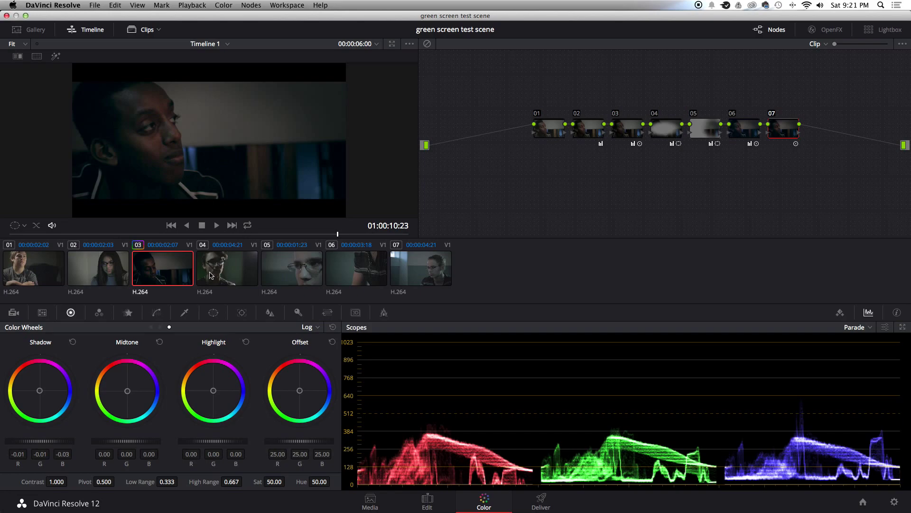
click(114, 269)
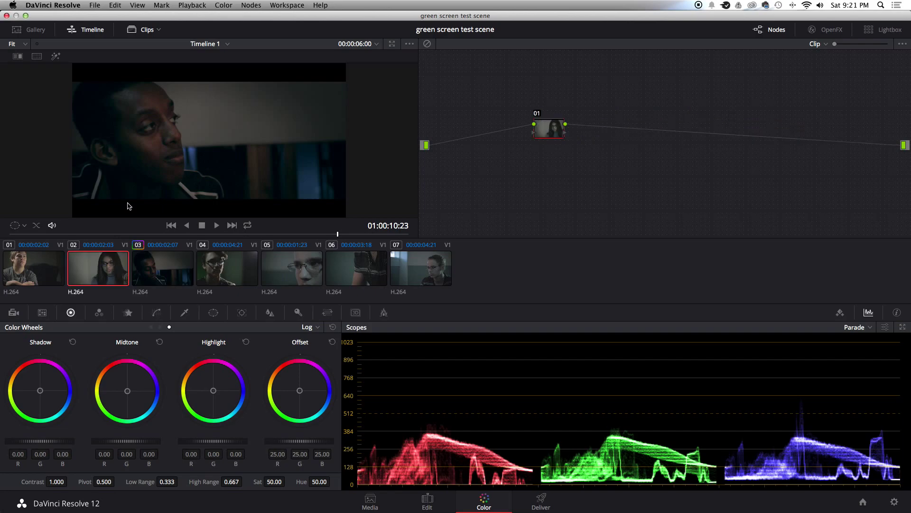
Step: Hide the clip strip, fit the girl's shot to the viewer, and add serial node 02
click(147, 30)
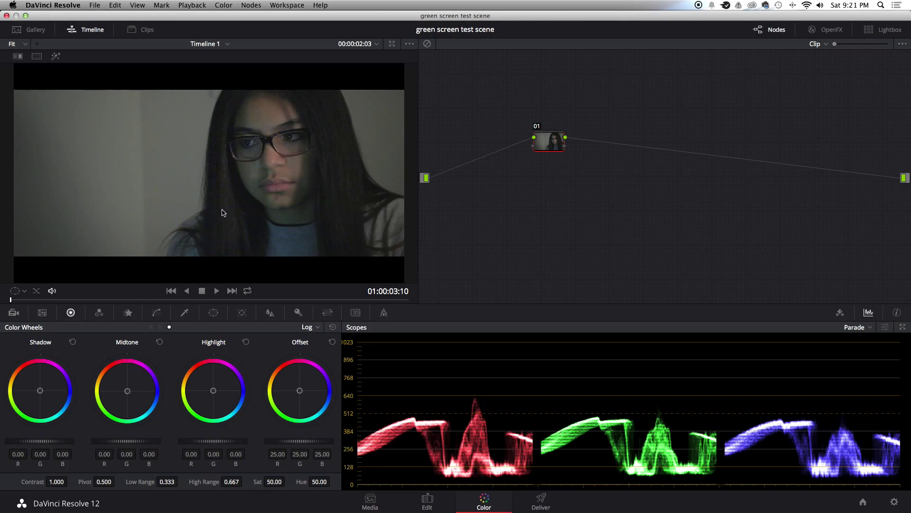
scroll(223, 212, up, 2)
scroll(224, 207, up, 2)
scroll(227, 208, up, 1)
scroll(227, 210, up, 1)
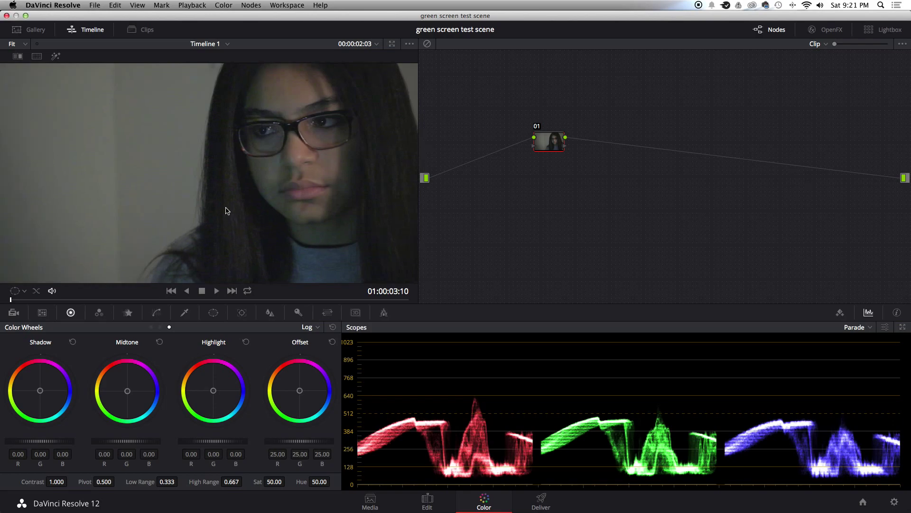
scroll(227, 211, up, 1)
scroll(227, 212, up, 1)
scroll(227, 211, up, 1)
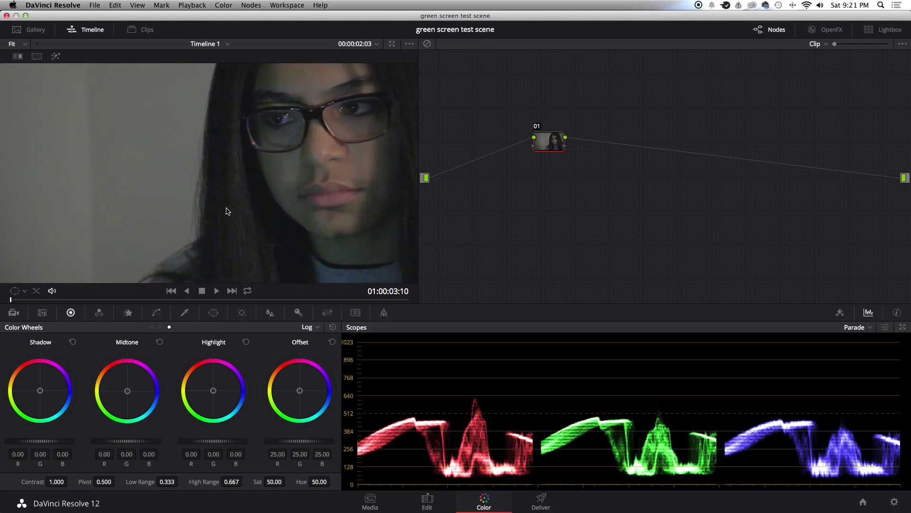
scroll(226, 211, up, 1)
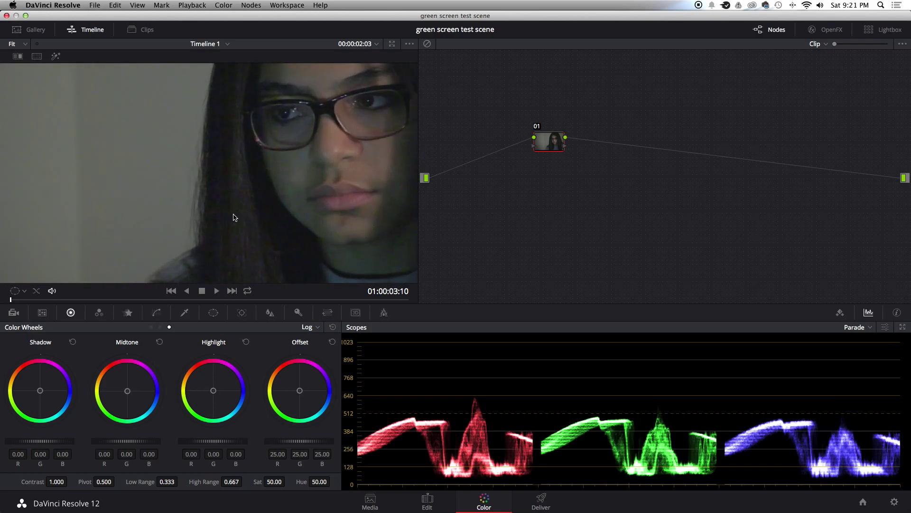
scroll(233, 217, down, 1)
scroll(234, 217, down, 1)
scroll(233, 217, down, 1)
scroll(234, 218, down, 2)
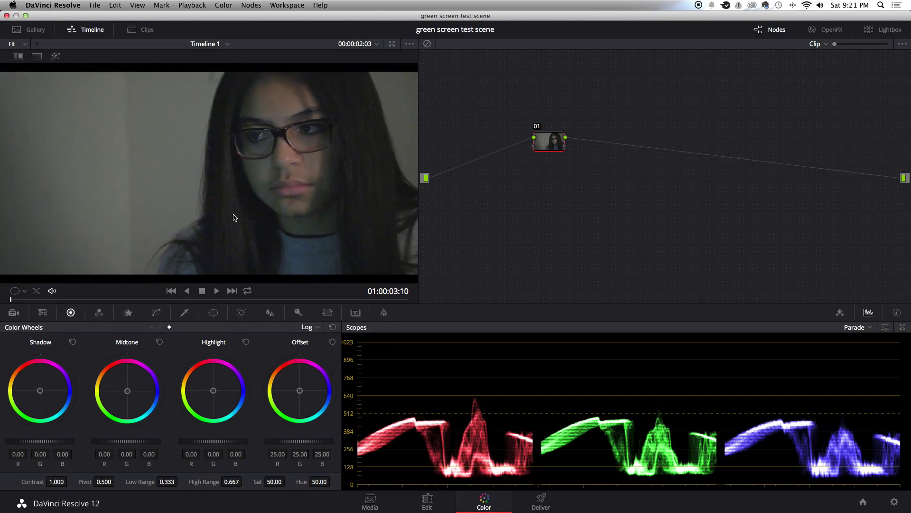
scroll(233, 218, down, 1)
scroll(234, 217, down, 2)
scroll(234, 218, down, 1)
scroll(233, 217, up, 1)
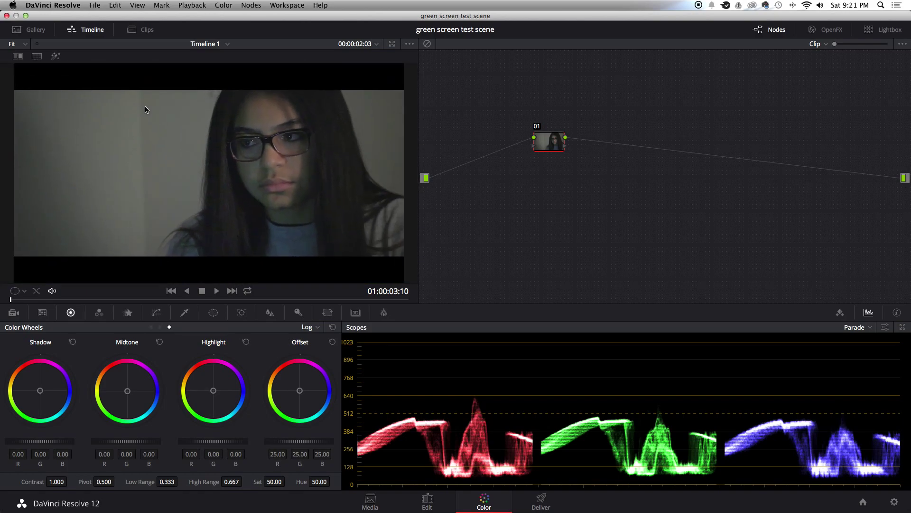
click(12, 44)
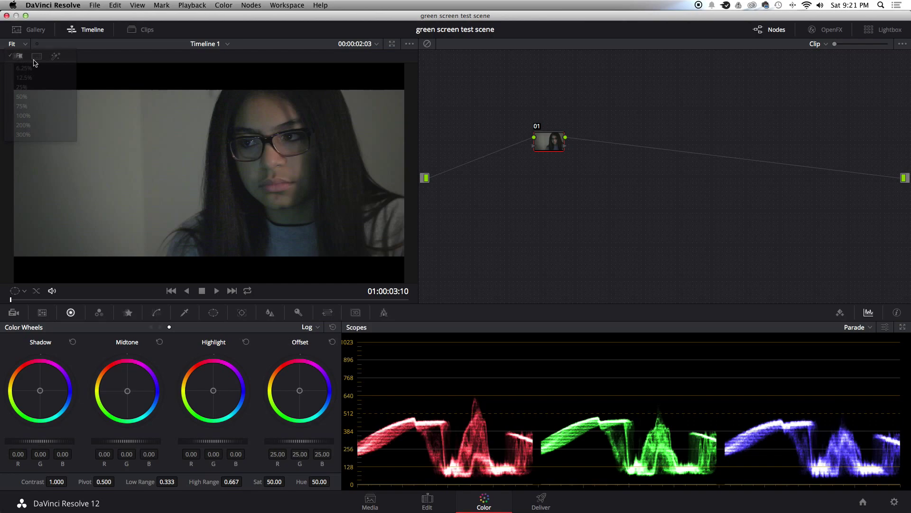
click(254, 5)
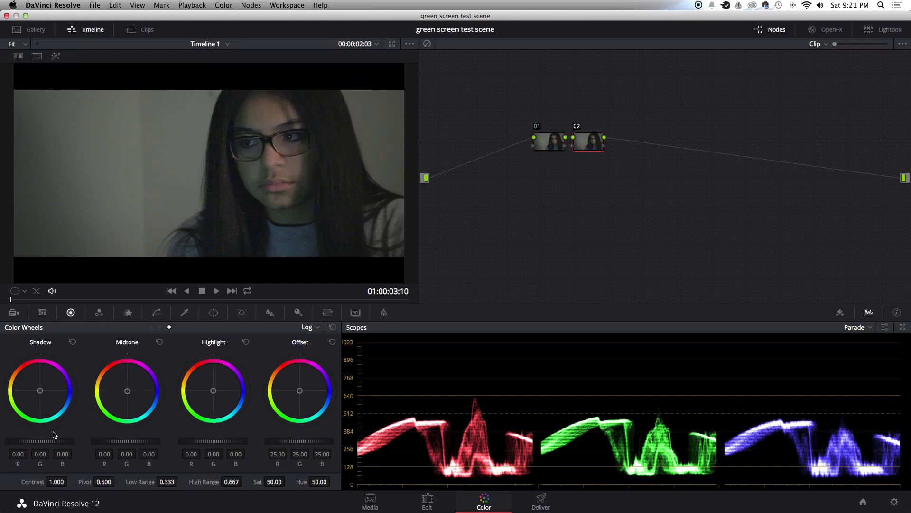
drag(56, 445, 39, 452)
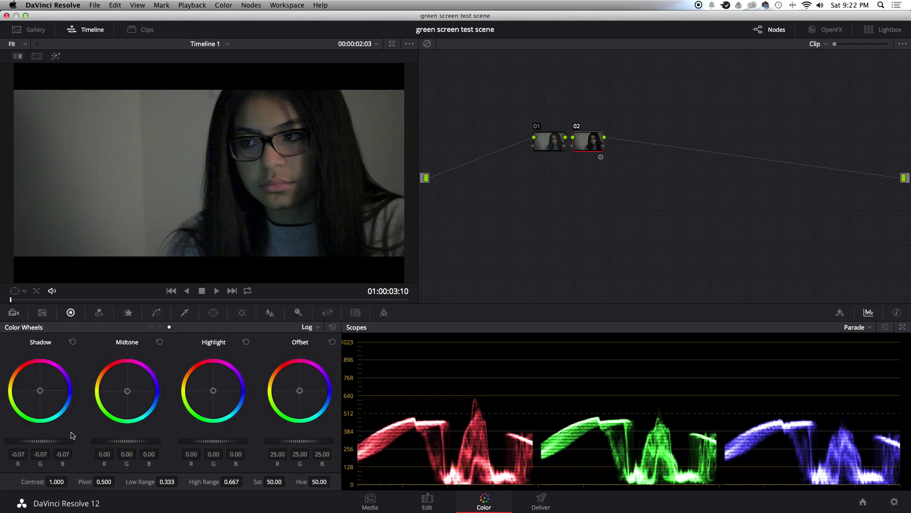
mouse_move(63, 443)
mouse_down()
mouse_move(73, 441)
mouse_move(48, 467)
mouse_up()
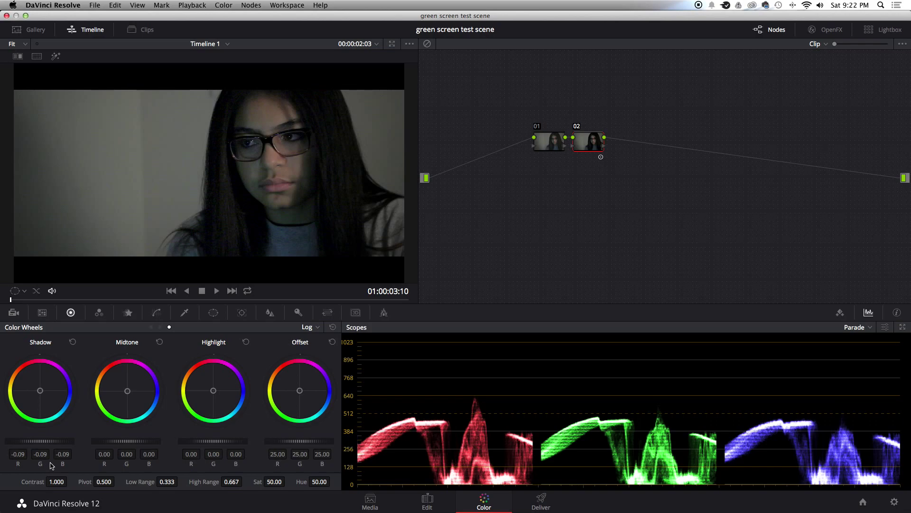
drag(219, 445, 150, 459)
drag(220, 444, 187, 452)
key(Delete)
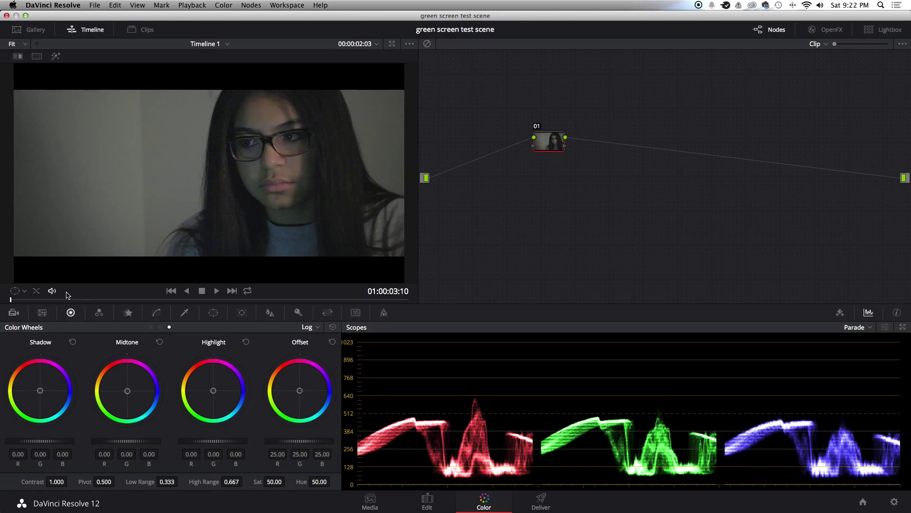
click(251, 5)
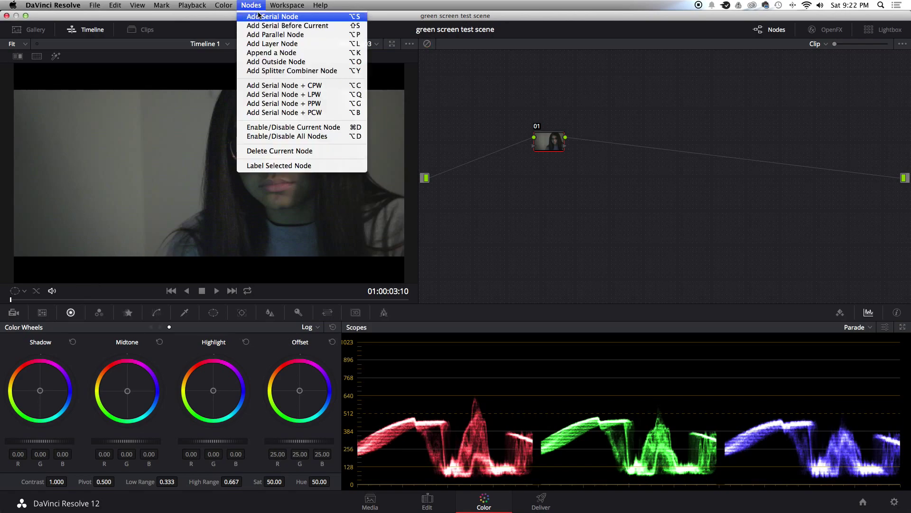
Step: Add serial node 02, switch to Primaries wheels, and lower lift and gain slightly
click(299, 24)
click(309, 328)
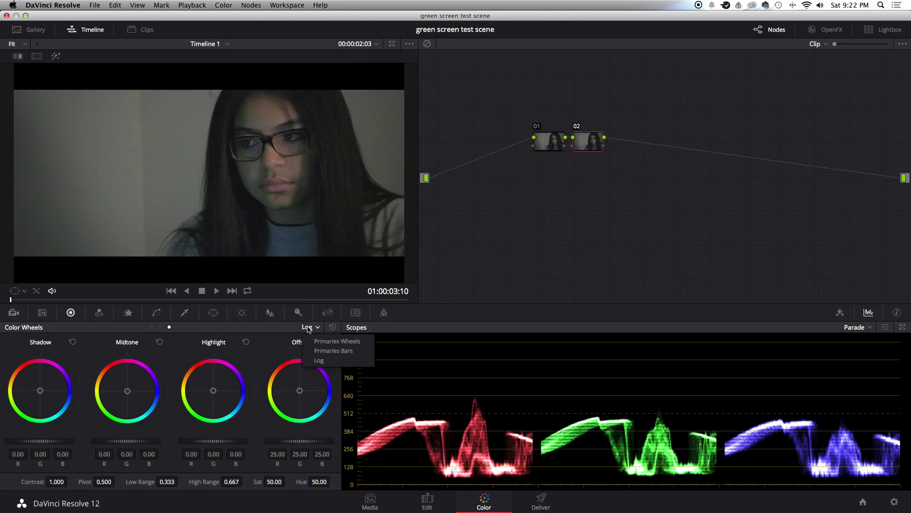
click(317, 343)
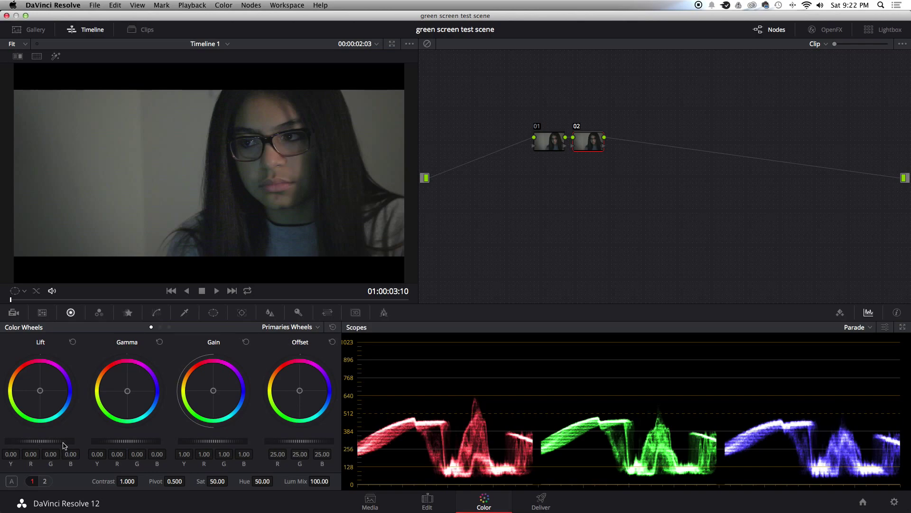
mouse_move(47, 448)
mouse_down()
mouse_move(7, 459)
mouse_move(84, 434)
mouse_up()
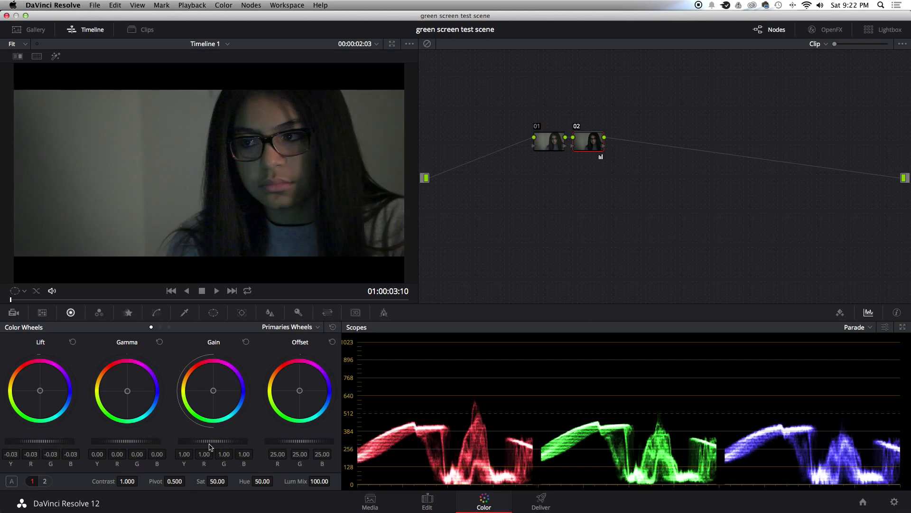
drag(210, 446, 205, 447)
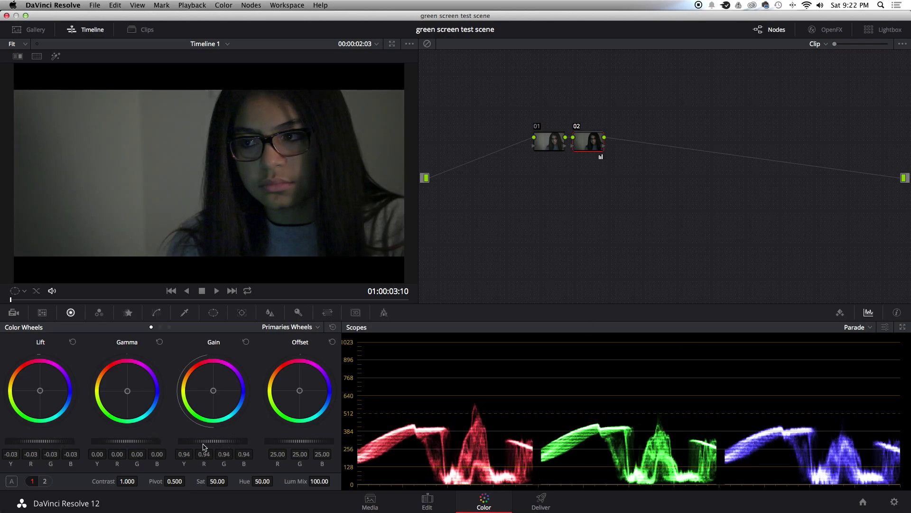
Step: Add node 03 with saturation 62.20 and contrast eased back to 1.186
click(251, 5)
key(alt+s)
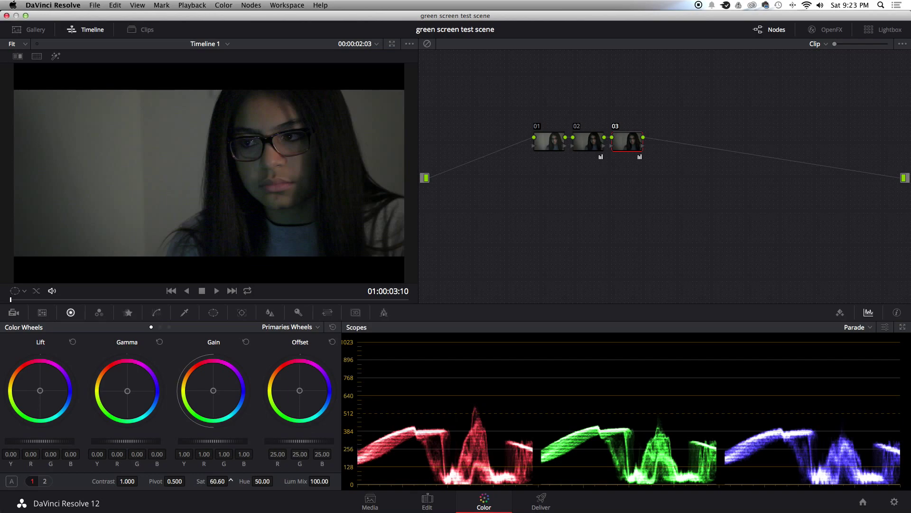
drag(230, 480, 146, 480)
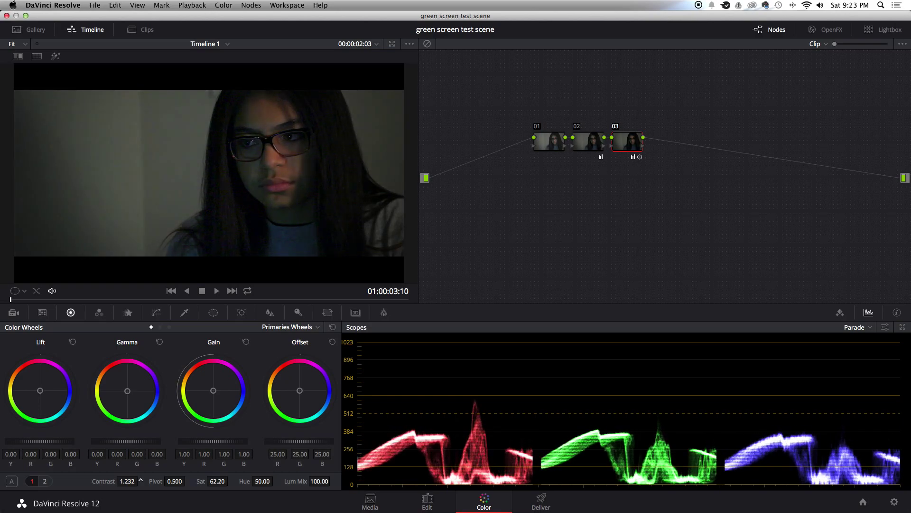
mouse_move(146, 481)
mouse_down()
mouse_move(144, 465)
mouse_move(123, 480)
mouse_up()
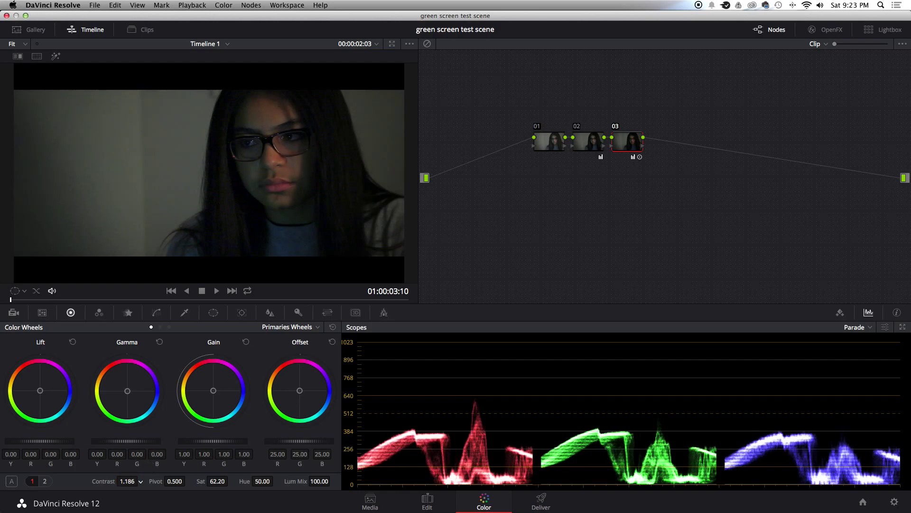
Step: Add node 04 with a circular window stretched into a large inverted ellipse
click(255, 5)
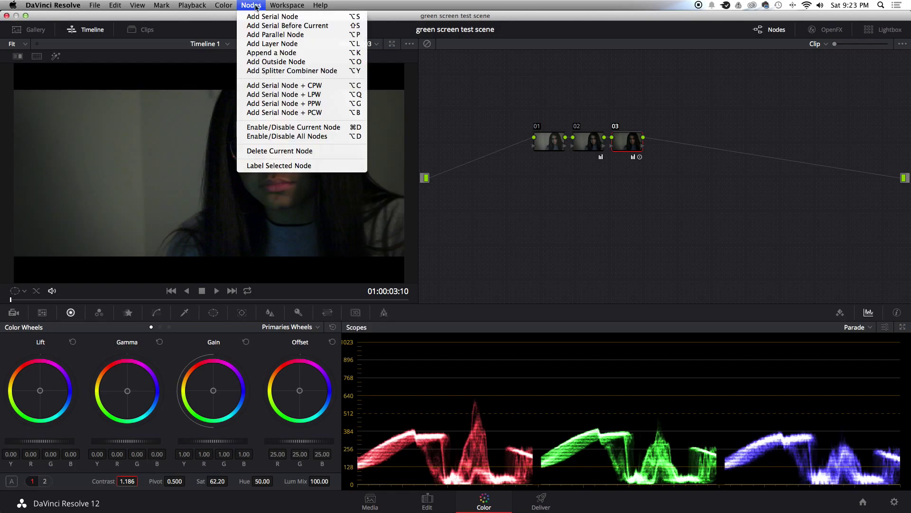
click(260, 19)
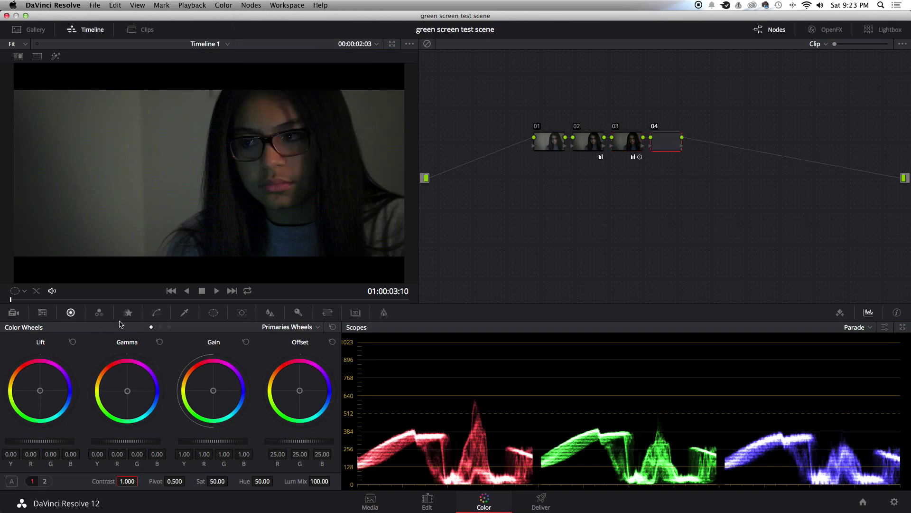
click(213, 311)
click(21, 395)
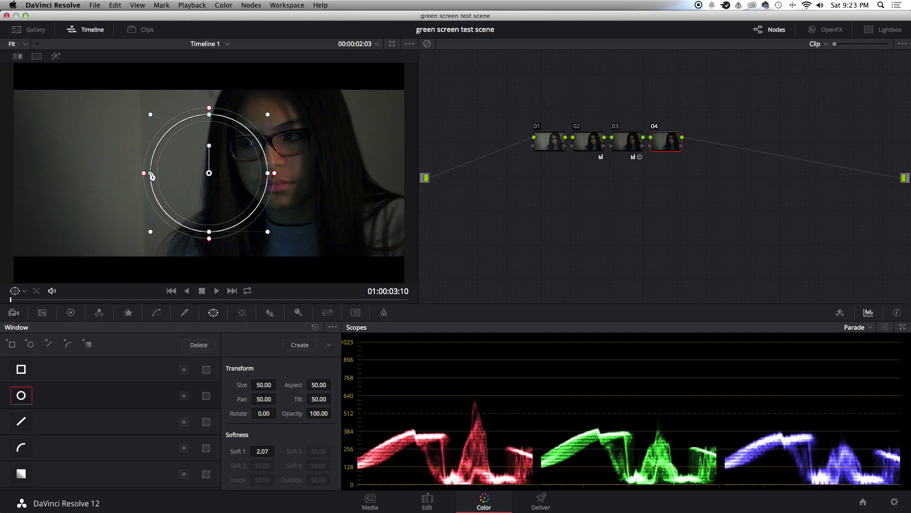
drag(144, 173, 17, 173)
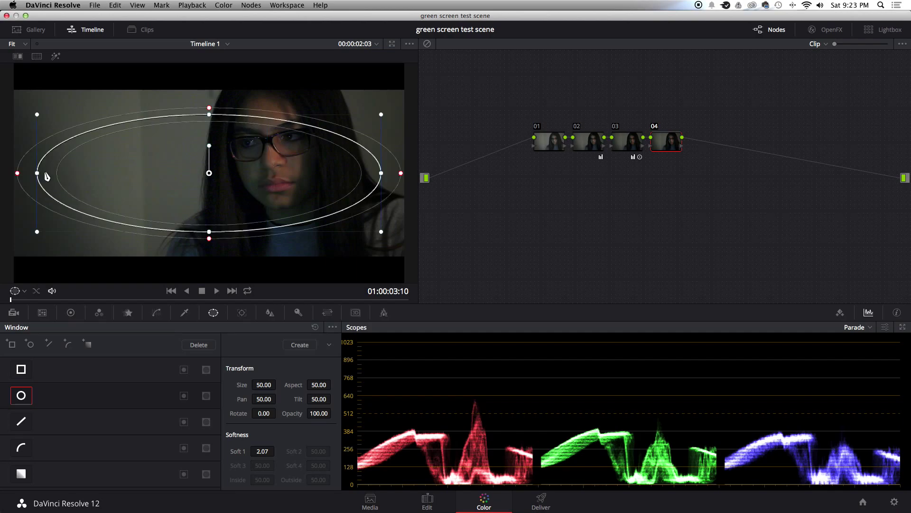
drag(207, 118, 205, 98)
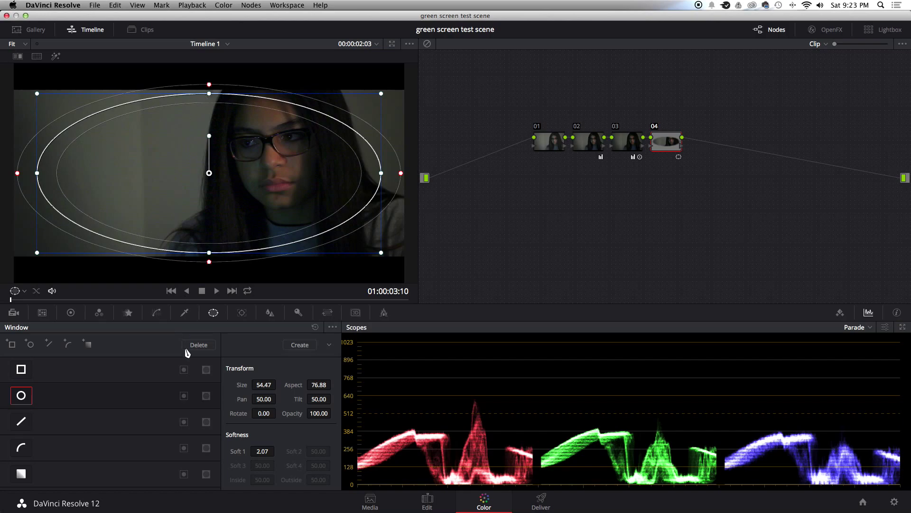
click(184, 395)
Step: Darken the edges to gain 0.82, enlarge and soften the ellipse, and hide its outline
click(72, 315)
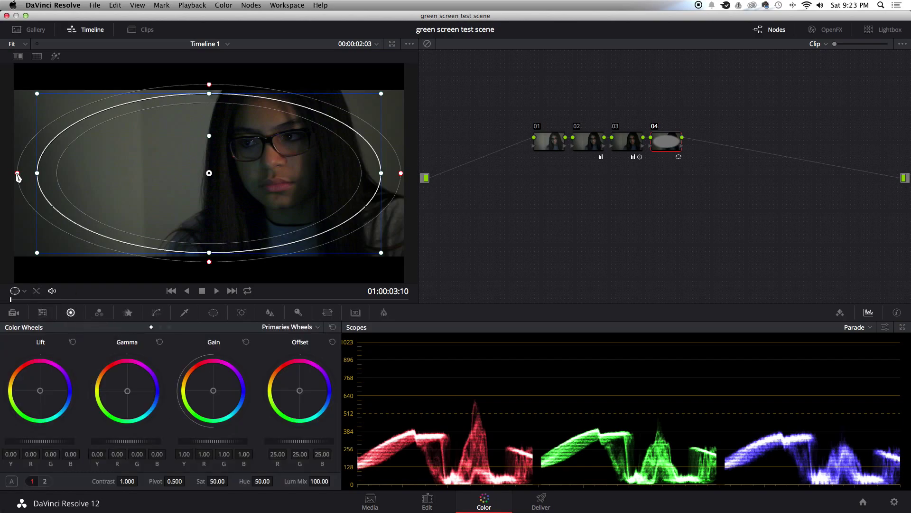
drag(213, 438, 191, 447)
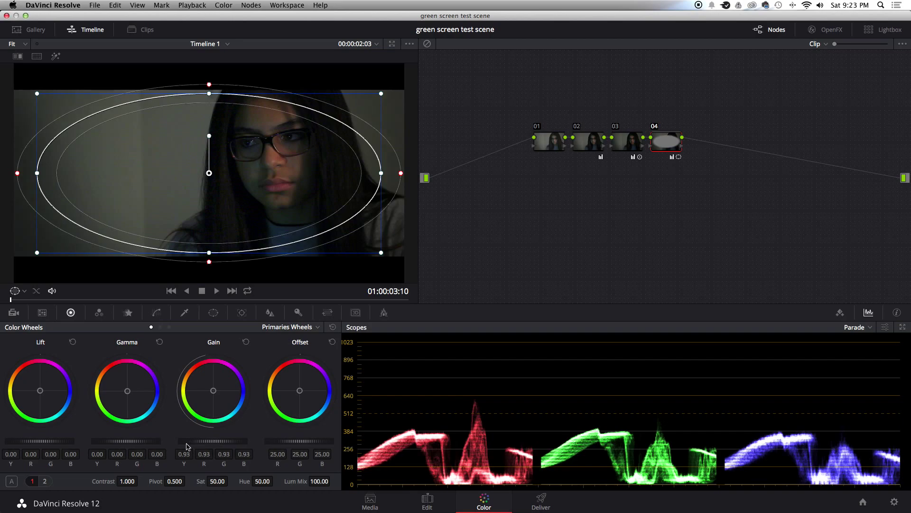
drag(191, 447, 177, 449)
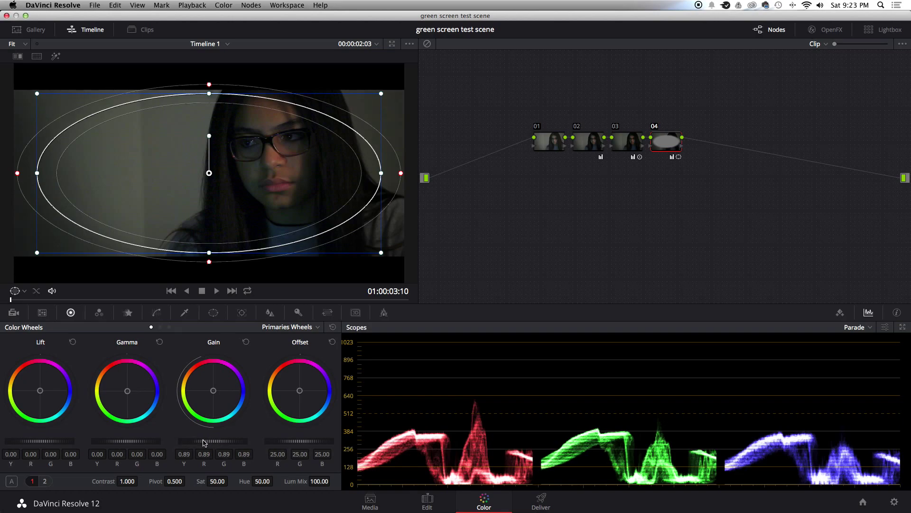
drag(203, 443, 192, 443)
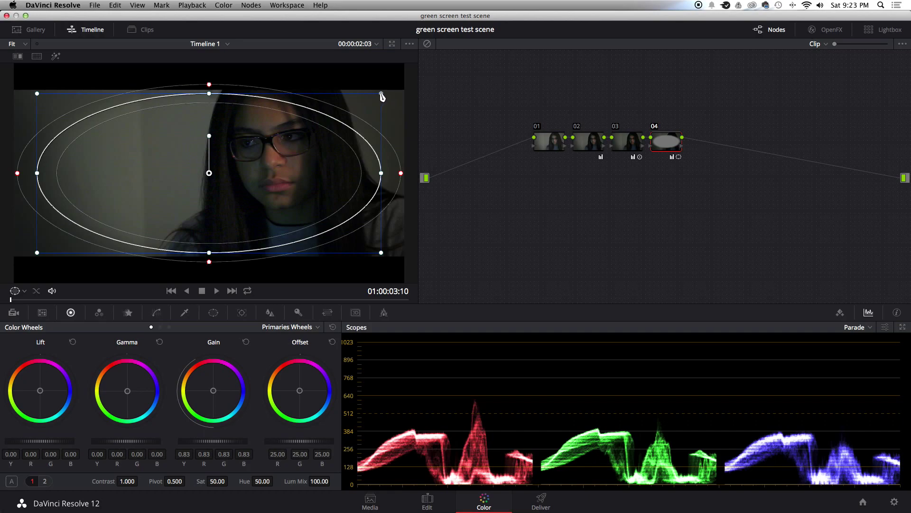
drag(382, 97, 387, 93)
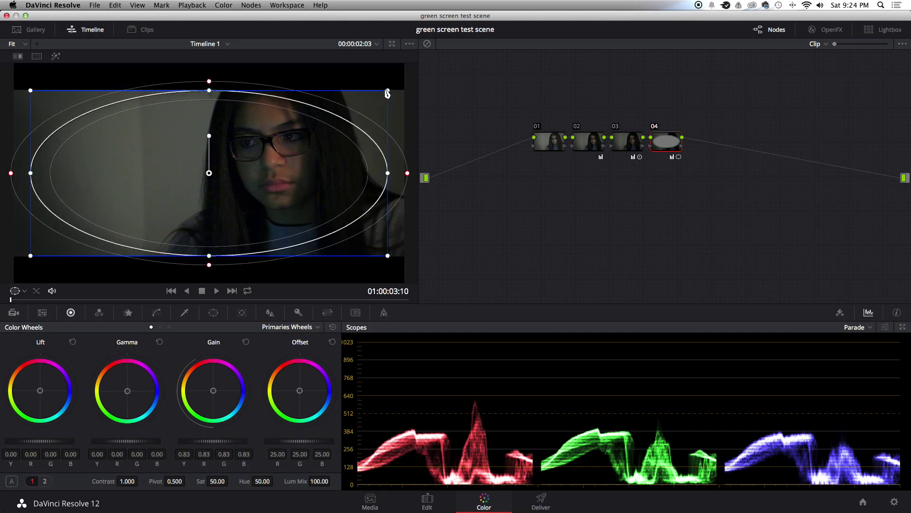
click(148, 445)
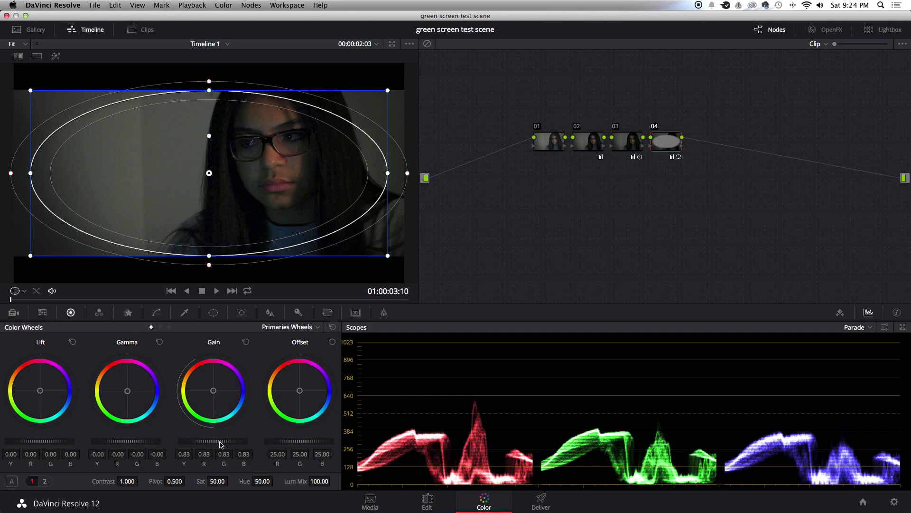
click(216, 445)
drag(211, 72, 211, 72)
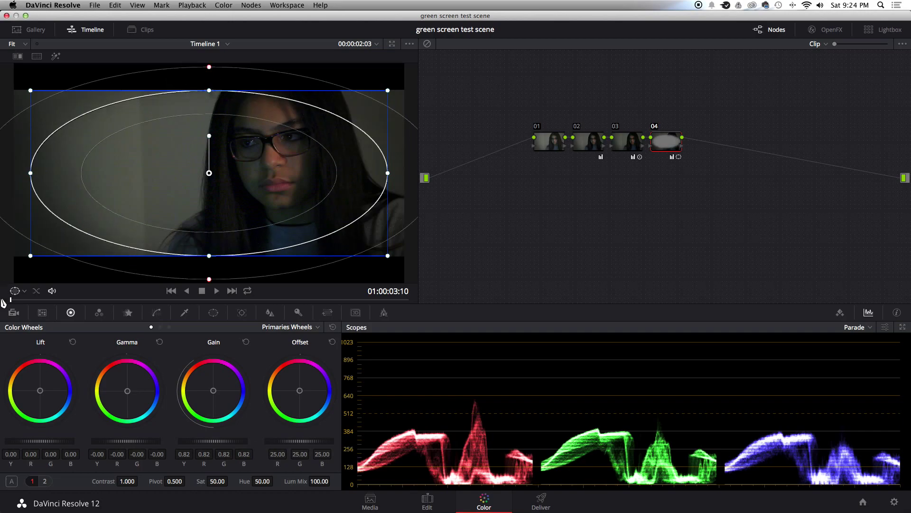
click(24, 291)
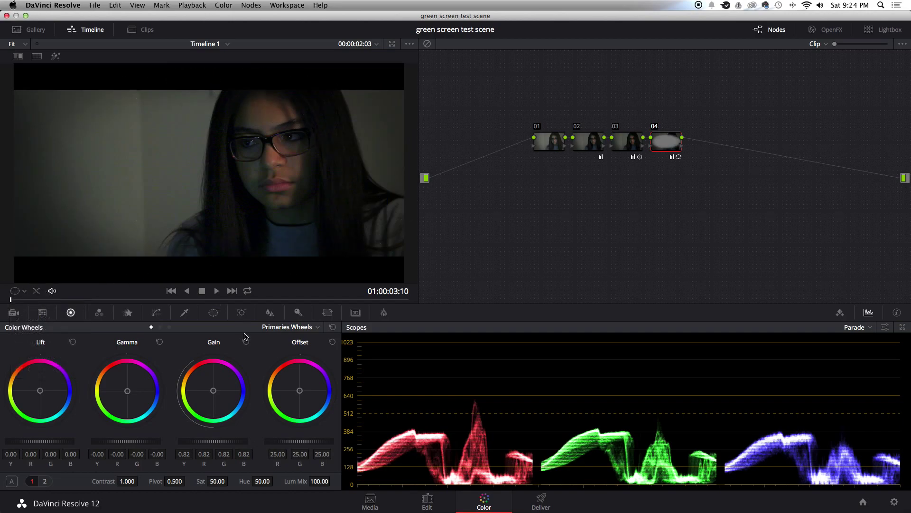
Step: Add node 05 with a circular window moved left and given softer edges
click(251, 6)
click(281, 19)
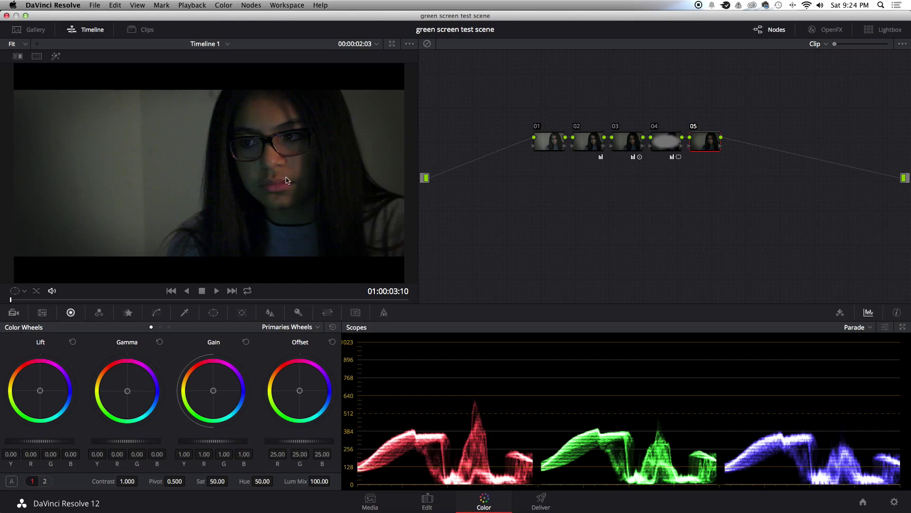
click(214, 312)
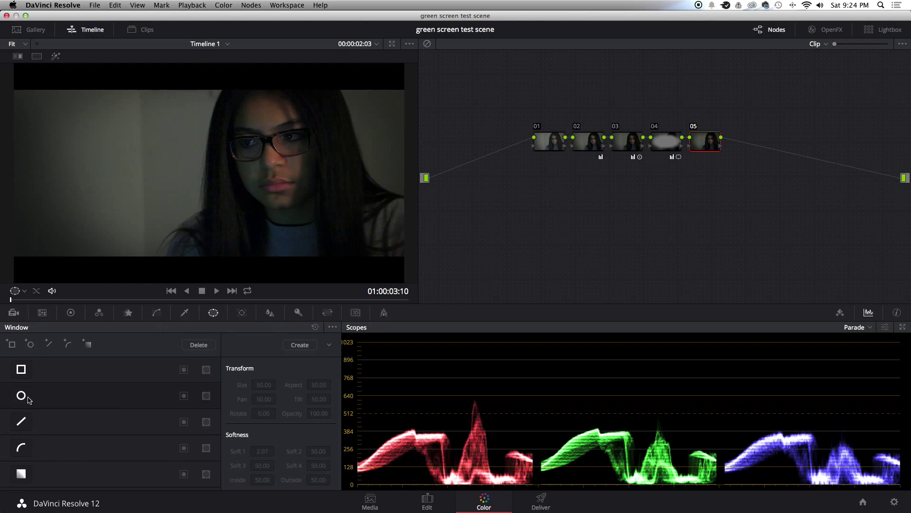
click(21, 396)
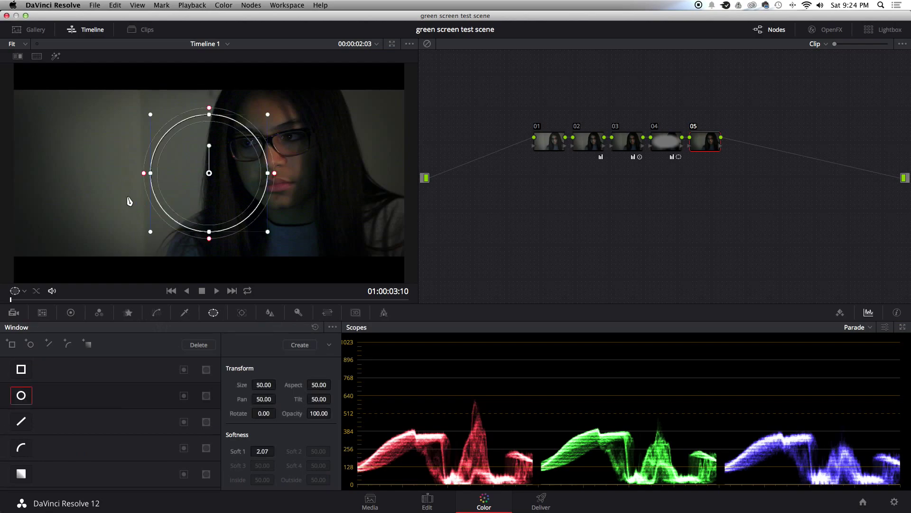
drag(199, 210, 90, 206)
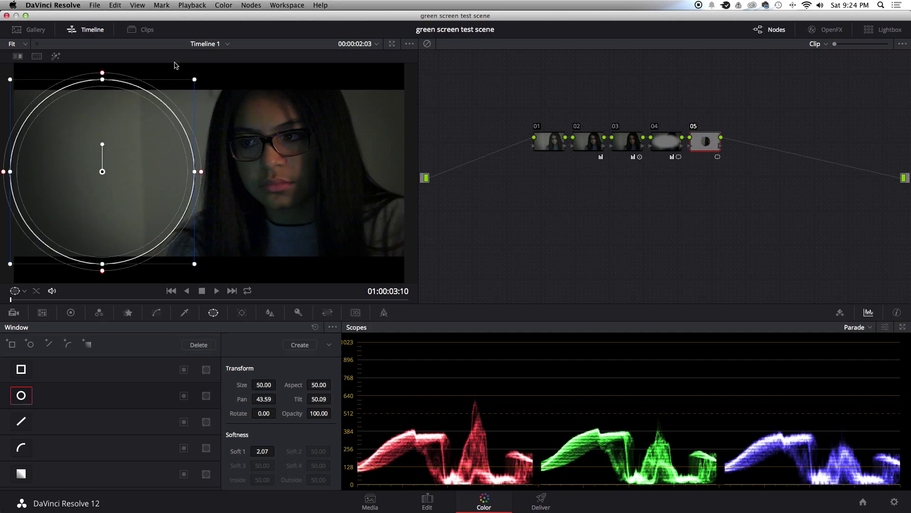
drag(201, 175, 214, 178)
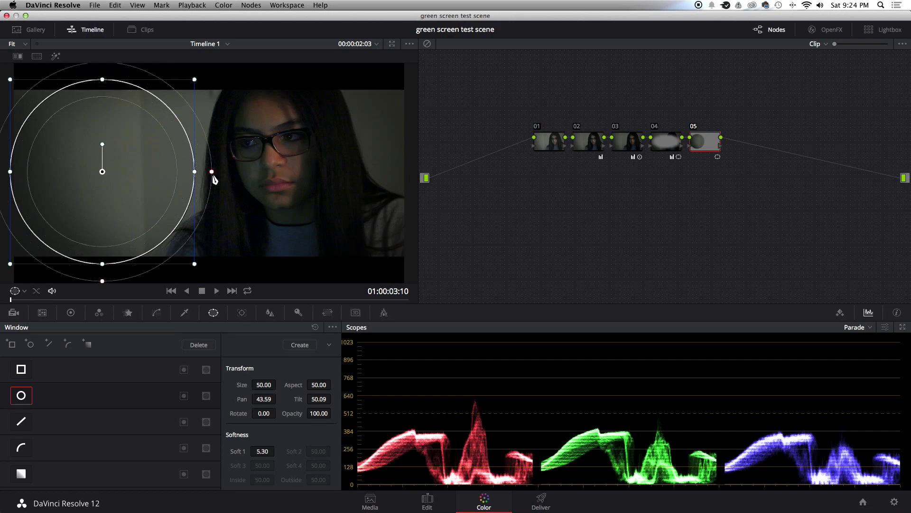
drag(213, 176, 219, 174)
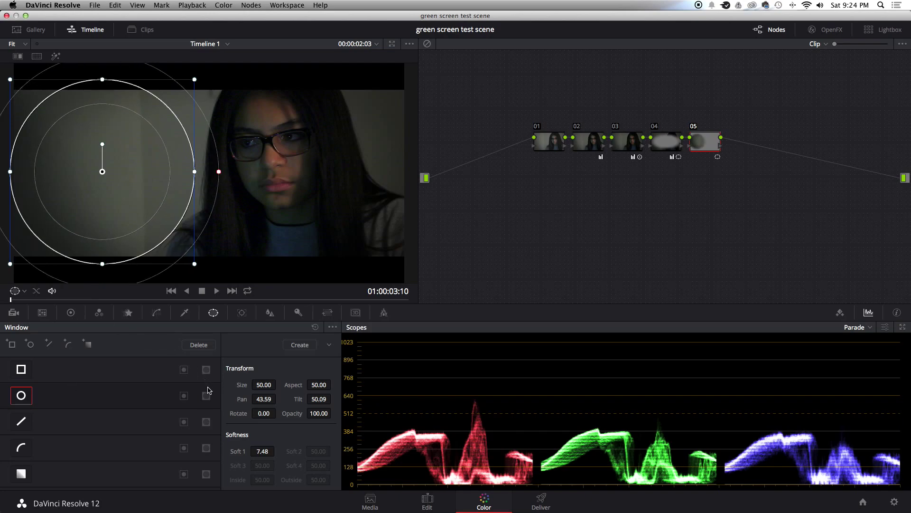
Step: Lower node 05's gain to 0.71, then enlarge the window and widen its soft edge
click(71, 312)
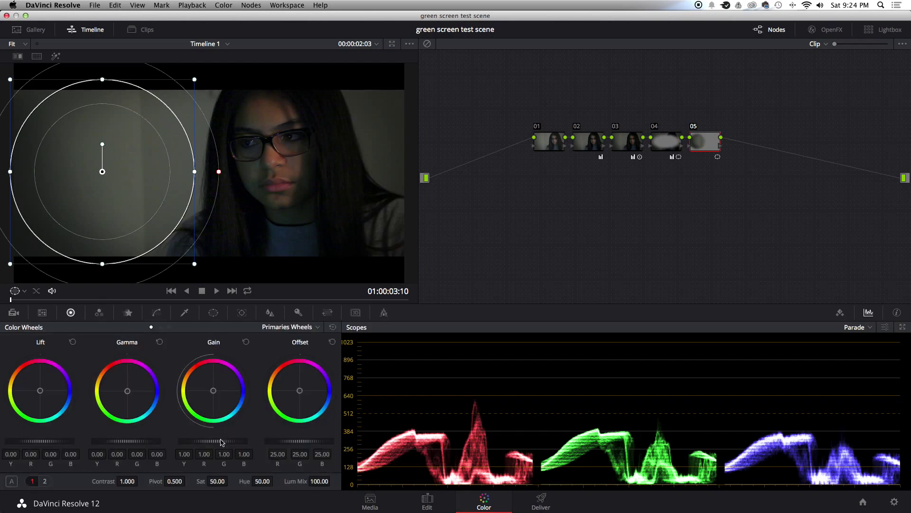
drag(222, 440, 123, 445)
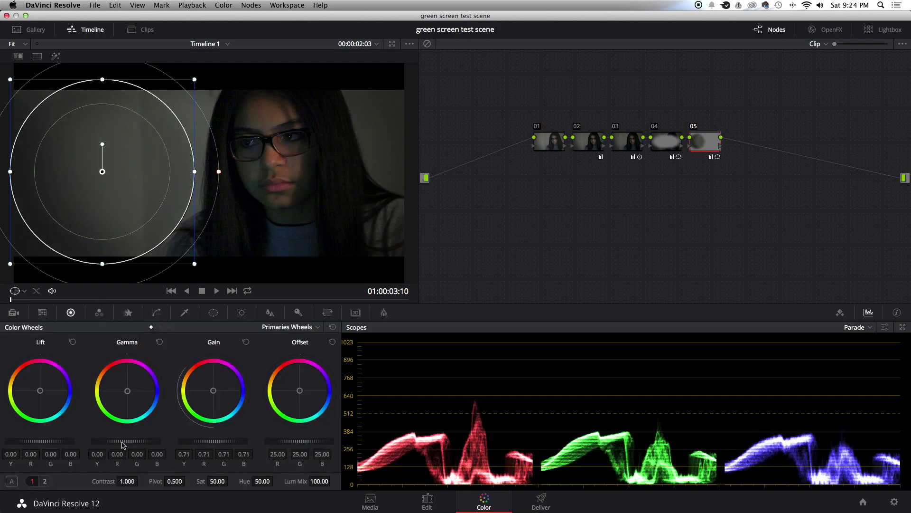
click(19, 291)
click(69, 302)
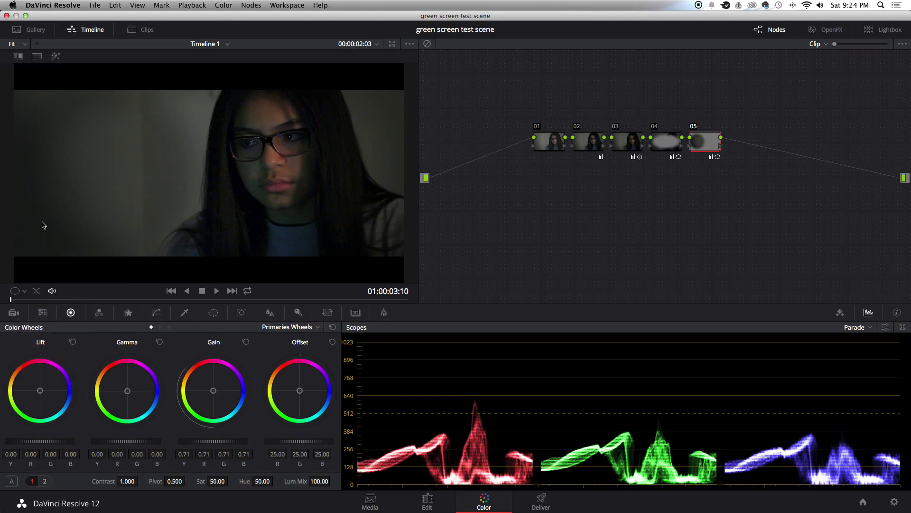
click(16, 291)
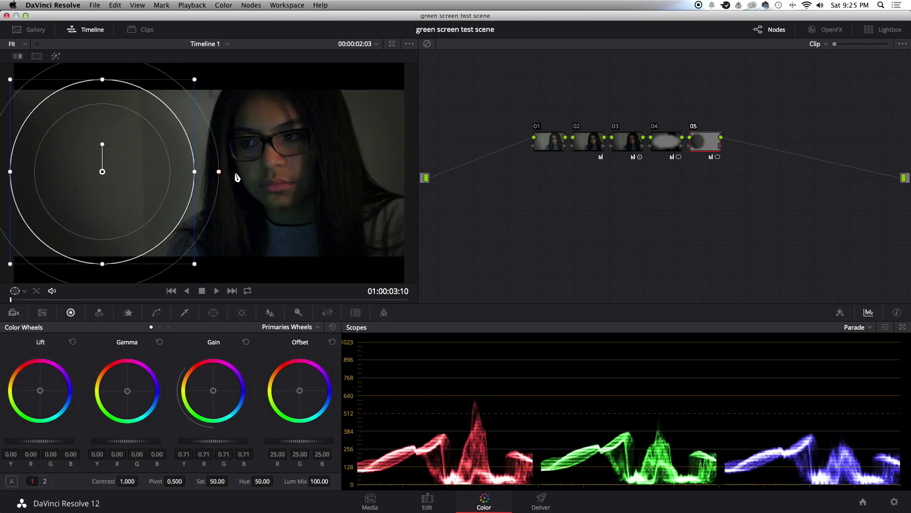
drag(237, 177, 240, 170)
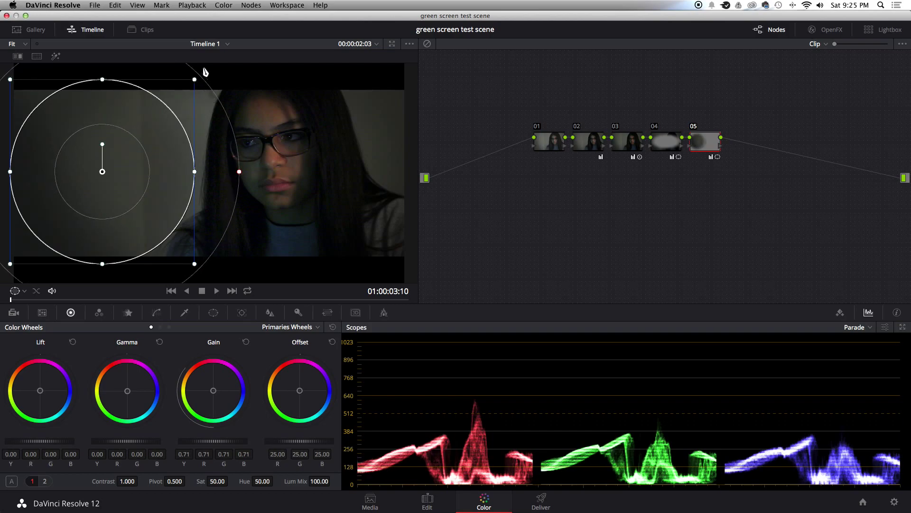
drag(204, 71, 203, 69)
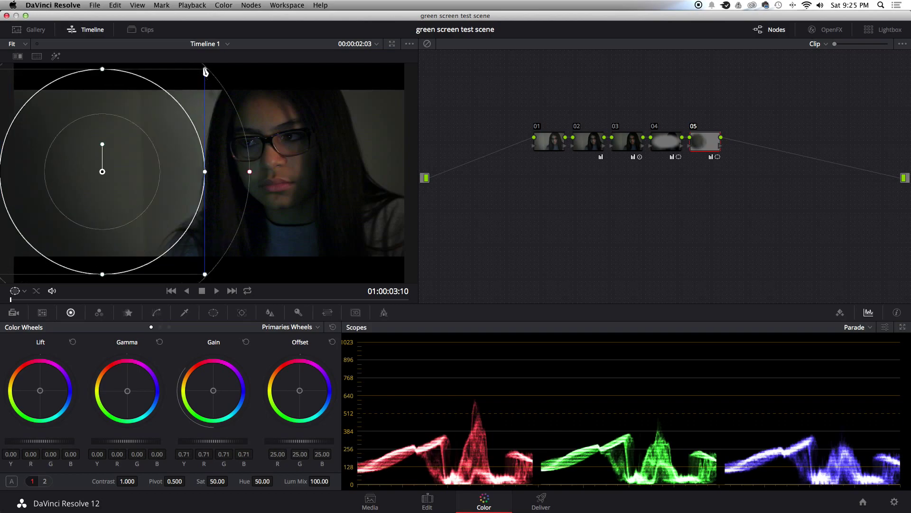
Step: Stretch the circle window into a wide ellipse and shift it further left
click(21, 292)
click(27, 303)
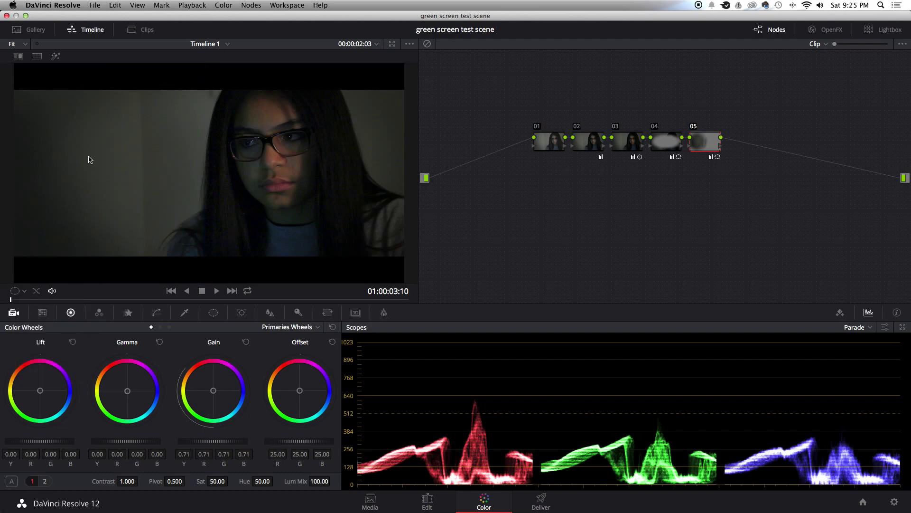
click(22, 292)
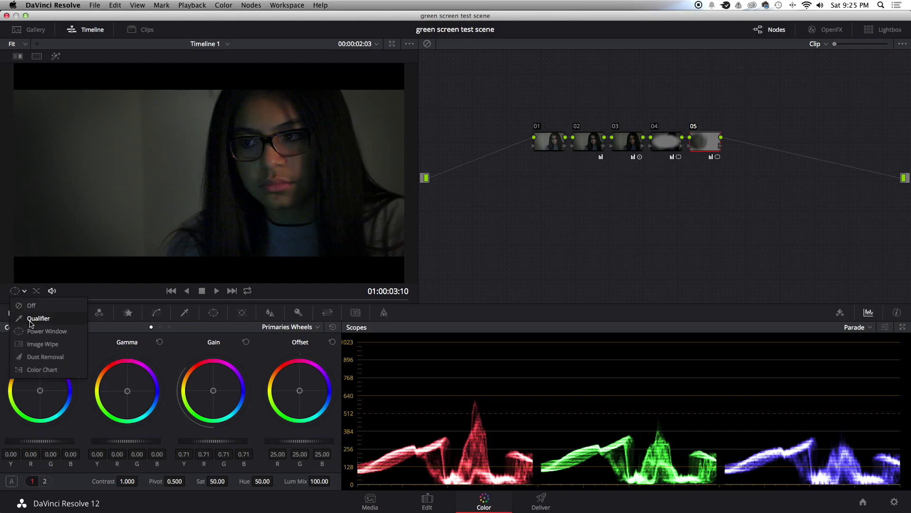
click(39, 329)
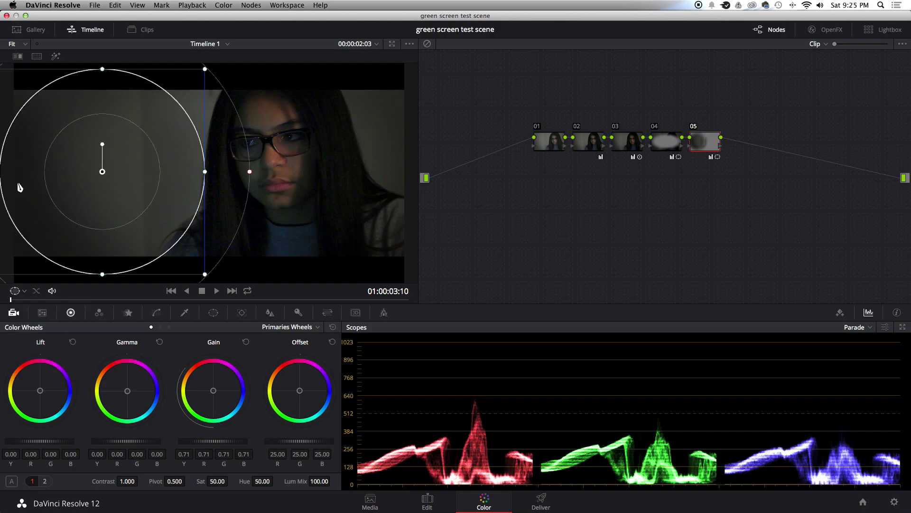
scroll(98, 200, down, 1)
scroll(98, 200, down, 1)
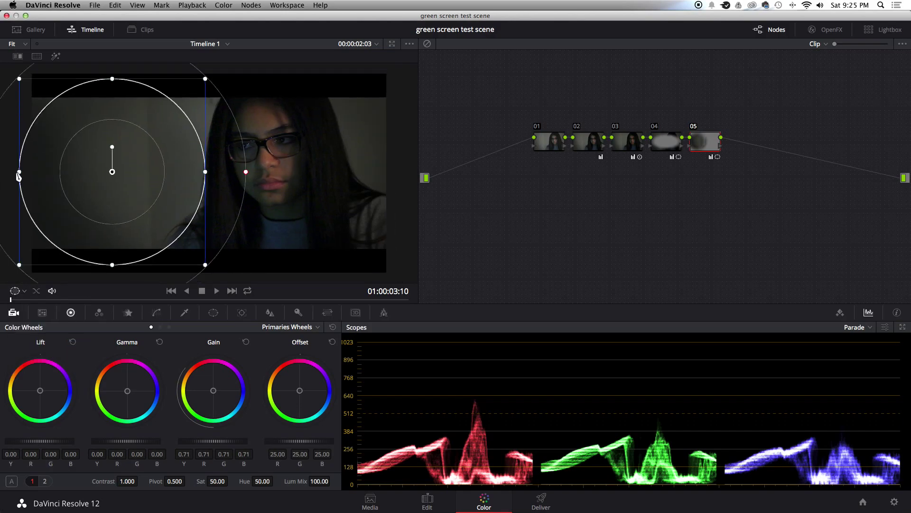
drag(2, 173, 2, 171)
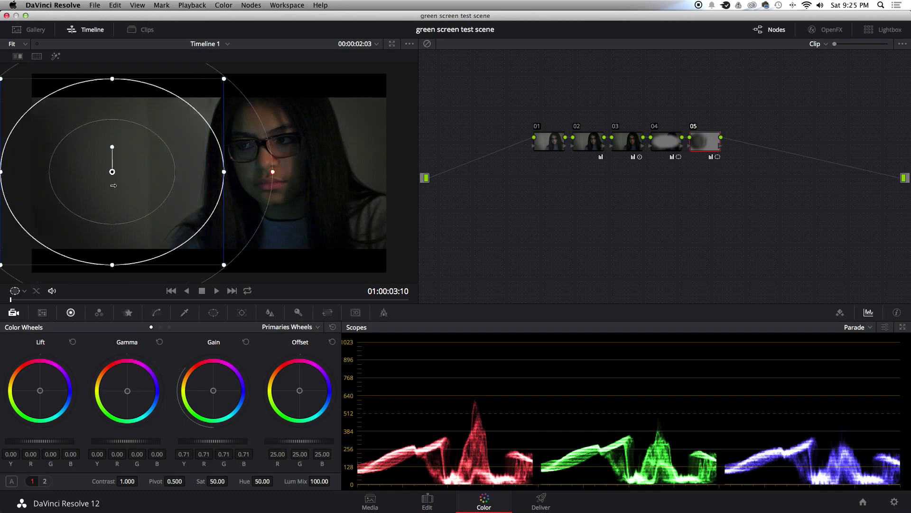
drag(112, 171, 83, 172)
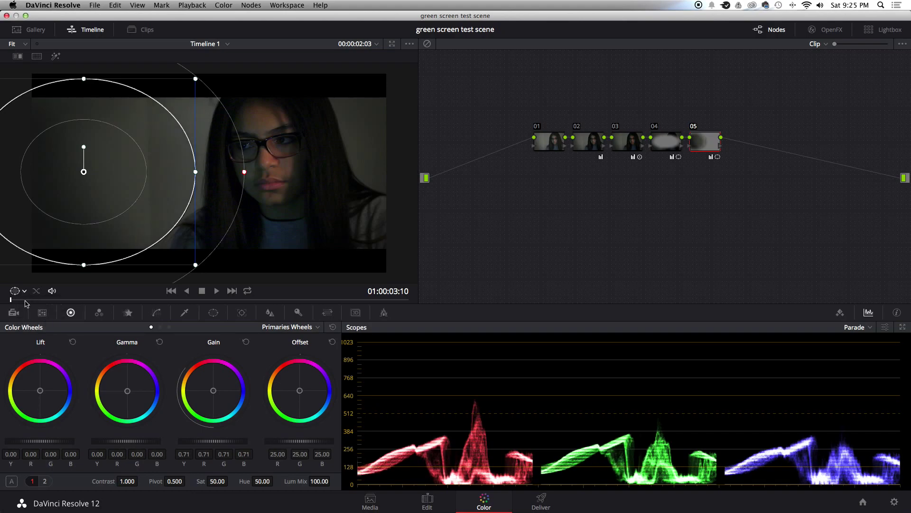
Step: Turn off the window overlay and fit the whole image in the viewer
click(23, 292)
click(40, 333)
click(23, 293)
click(25, 307)
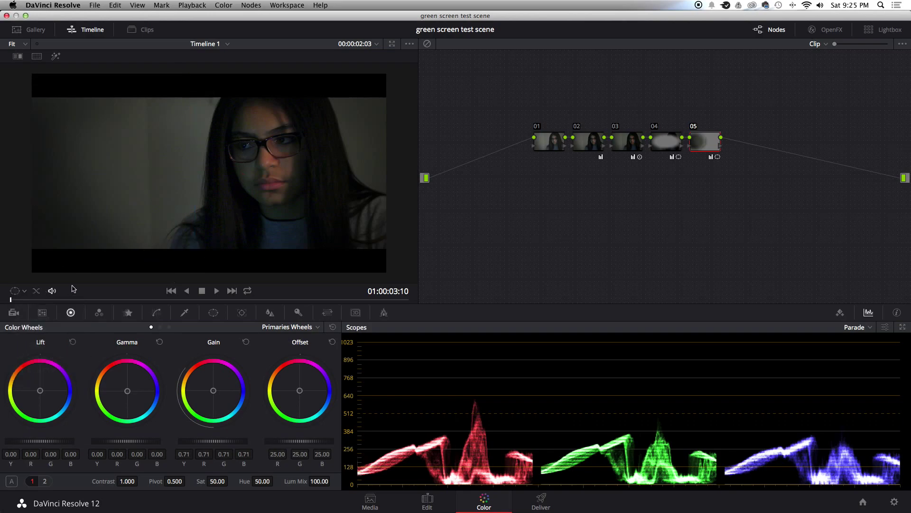
scroll(144, 217, down, 1)
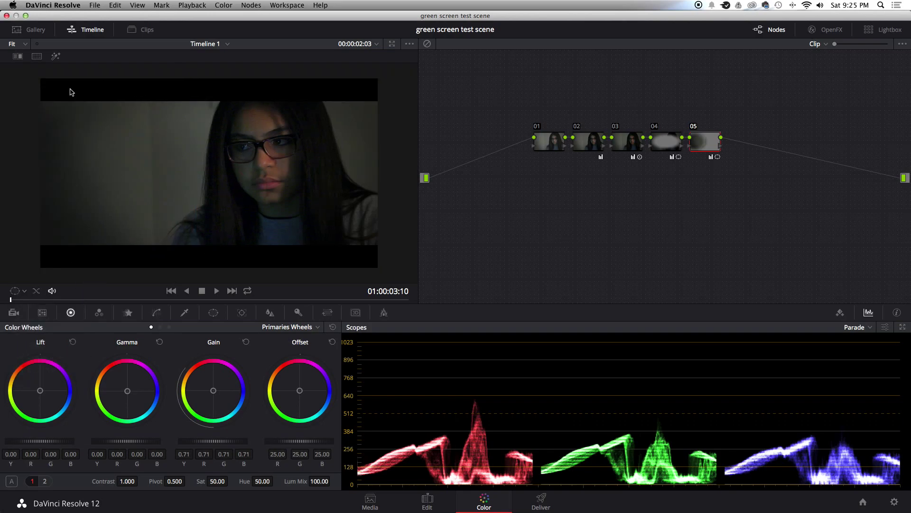
click(11, 44)
click(18, 58)
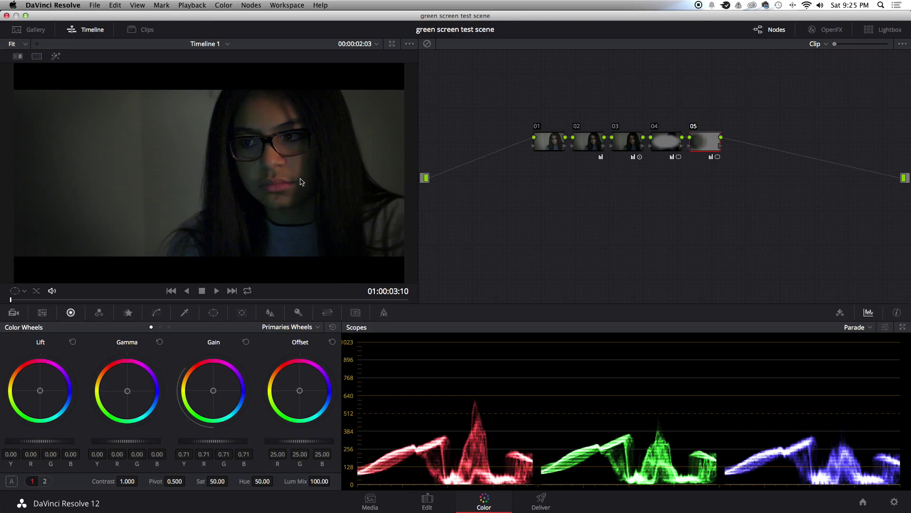
Step: Add node 06 with contrast 1.042 and gain lowered to 0.91
click(260, 5)
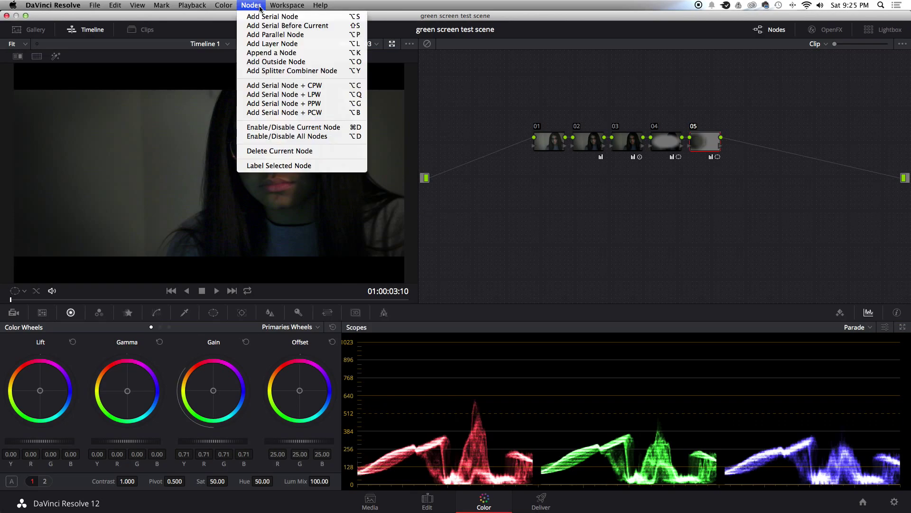
click(278, 51)
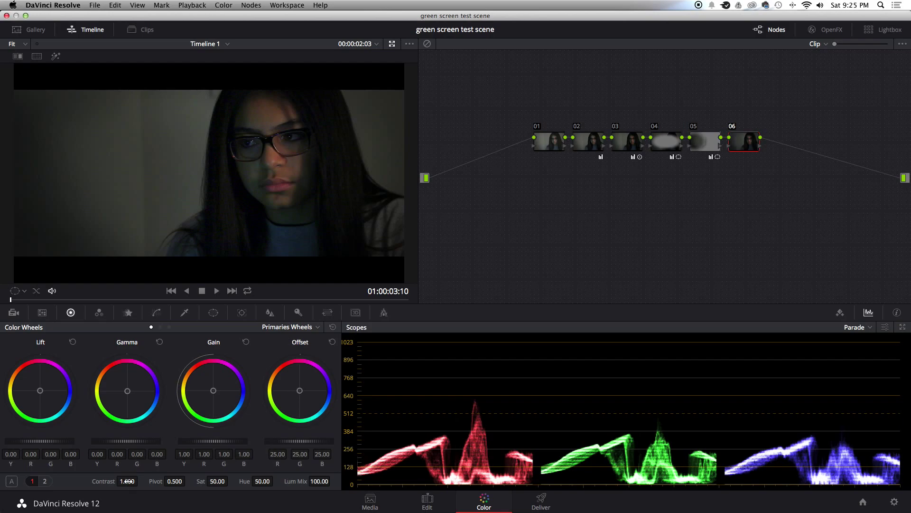
drag(140, 481, 126, 480)
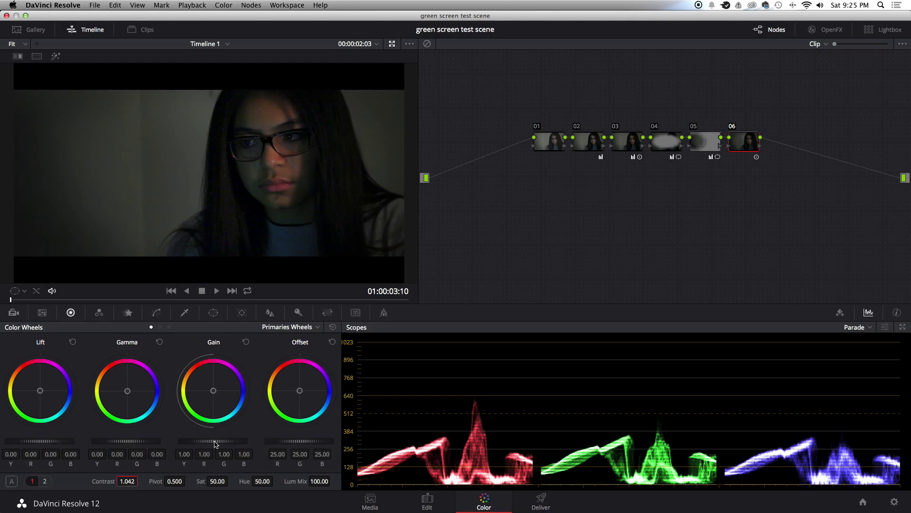
drag(192, 441, 185, 441)
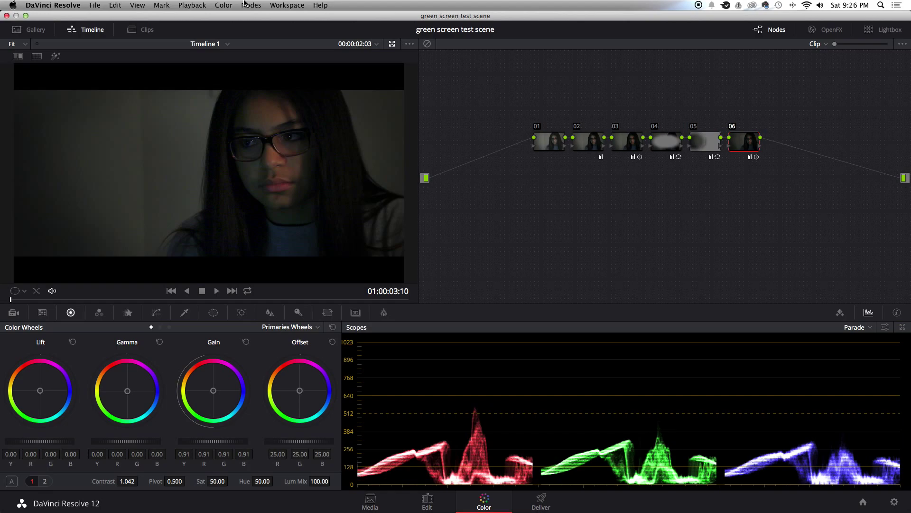
click(251, 4)
Step: Add node 07, tint lift toward blue-teal and nudge gamma slightly bluer
click(264, 11)
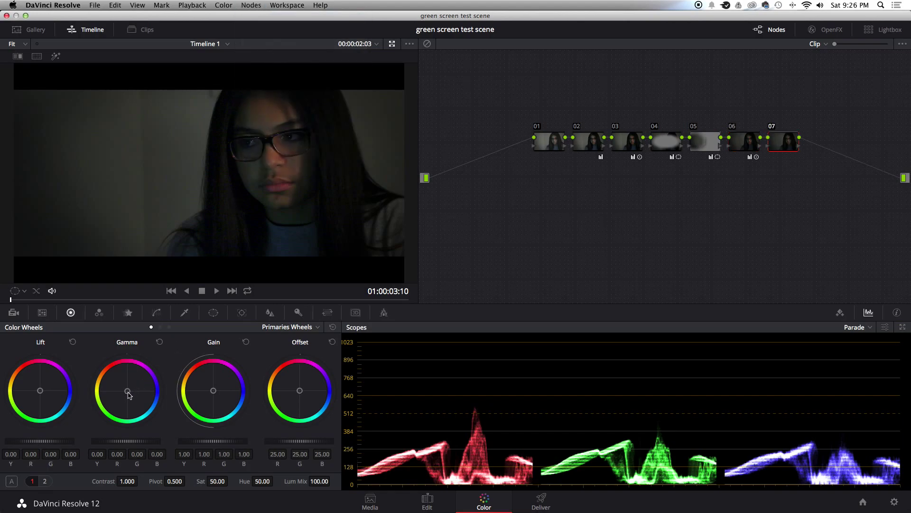
drag(128, 394, 100, 370)
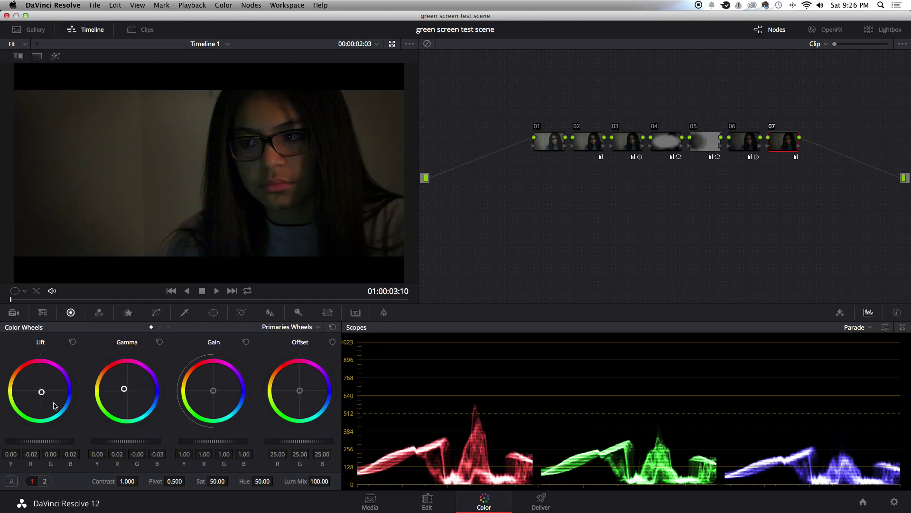
drag(40, 393, 59, 411)
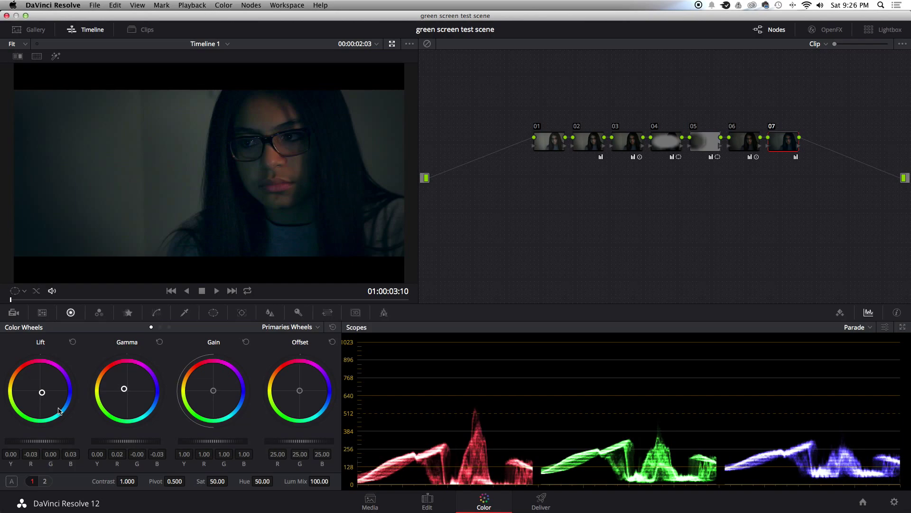
drag(59, 411, 43, 405)
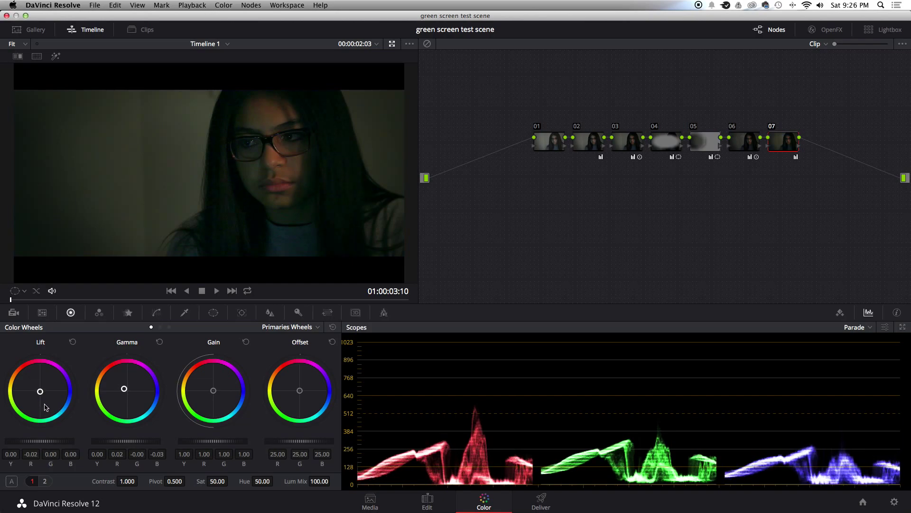
drag(45, 408, 61, 417)
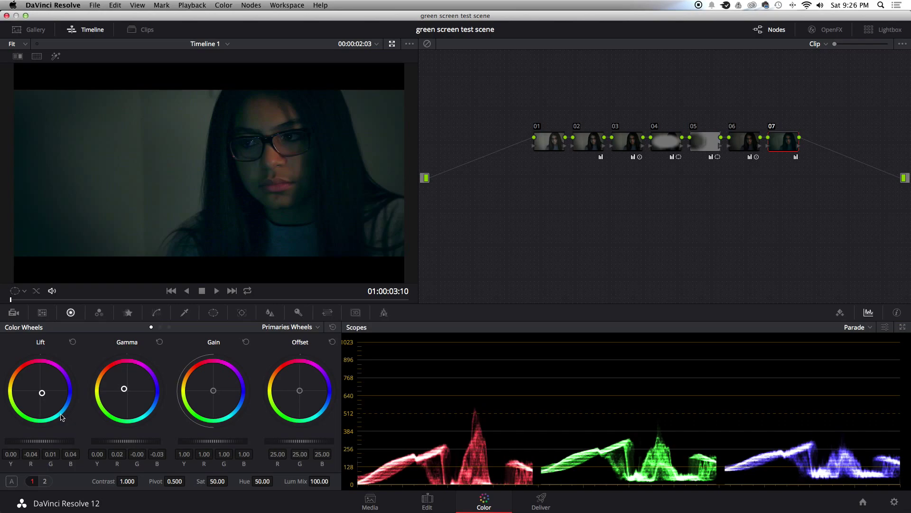
drag(125, 390, 112, 380)
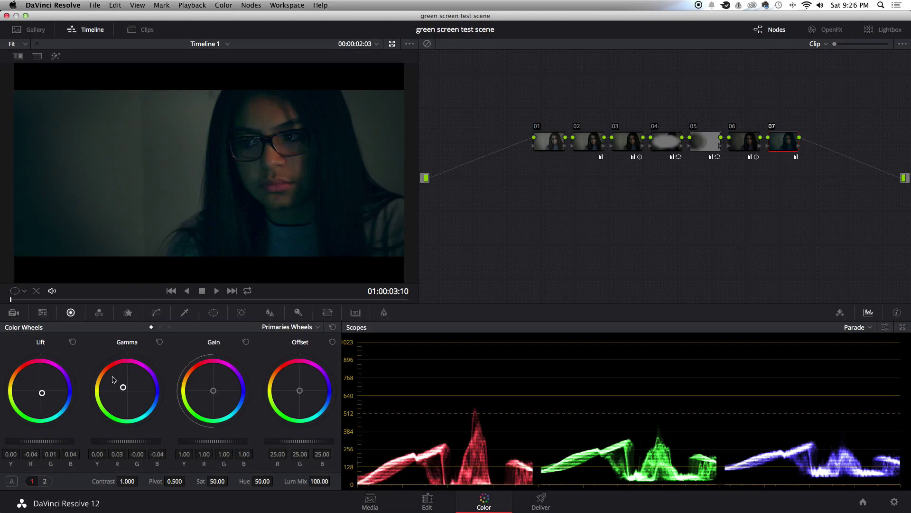
click(258, 4)
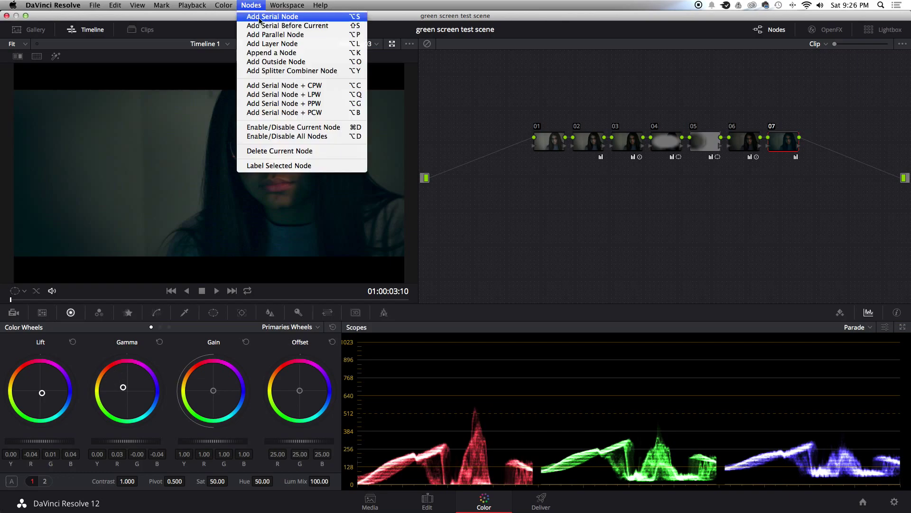
Step: Add node 08 with a circular window centred on the face, softness 6.87
click(259, 20)
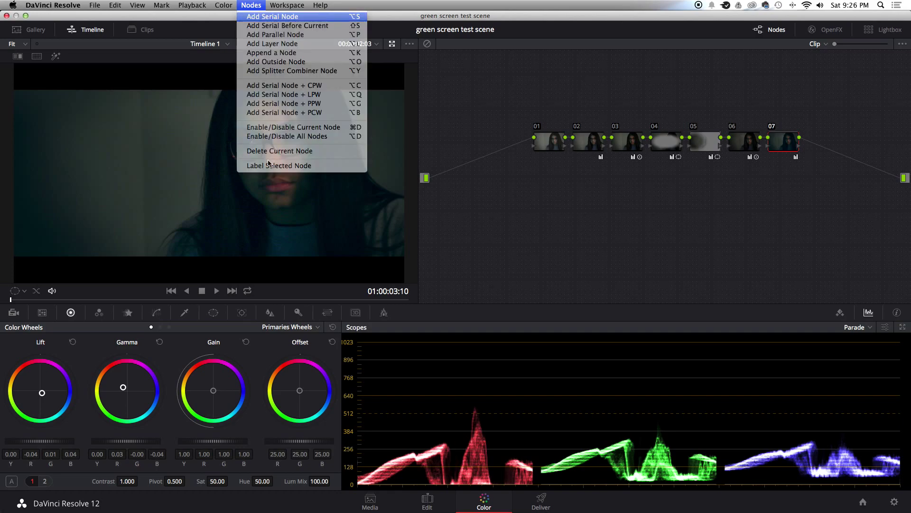
click(211, 314)
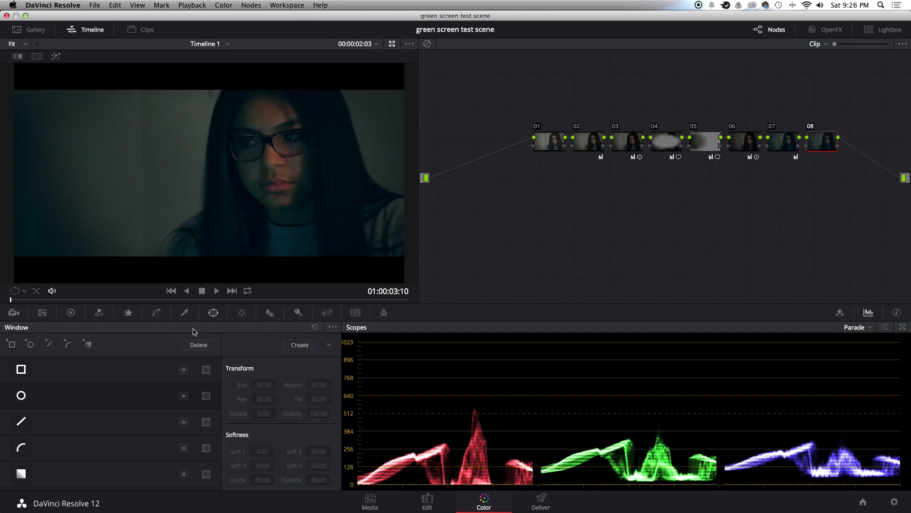
click(21, 396)
mouse_move(213, 213)
mouse_down()
mouse_move(272, 180)
mouse_move(281, 200)
mouse_up()
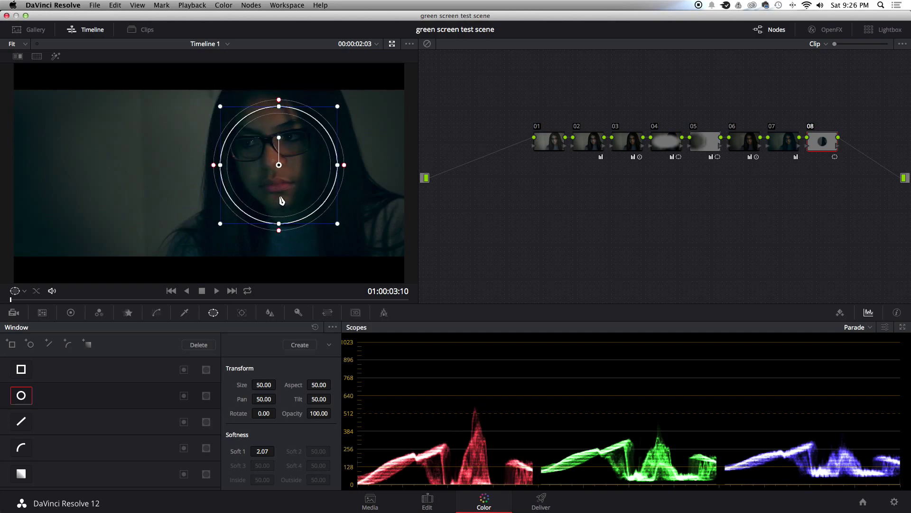
drag(248, 149, 249, 145)
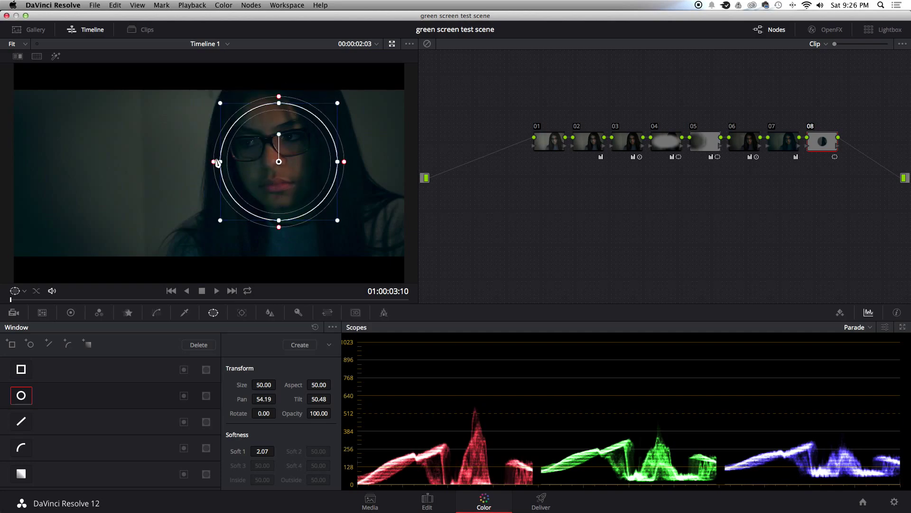
drag(219, 163, 188, 174)
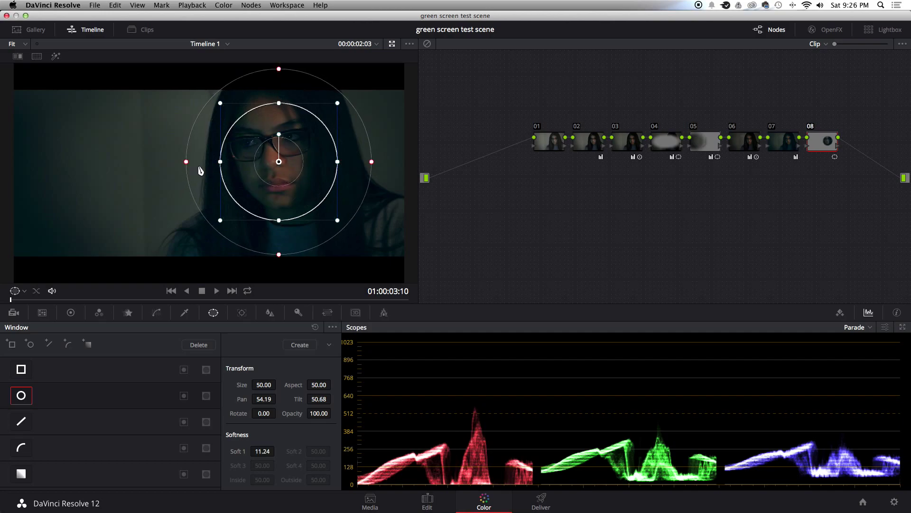
drag(198, 172, 217, 159)
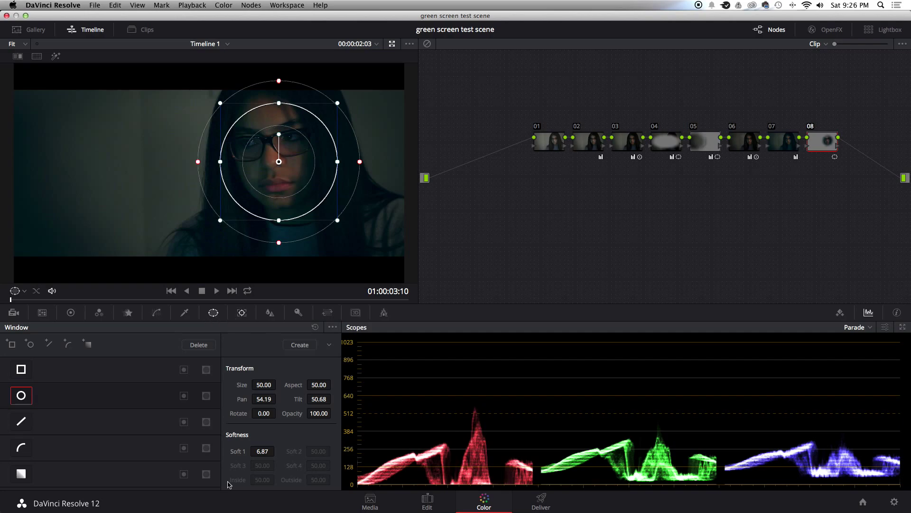
click(241, 313)
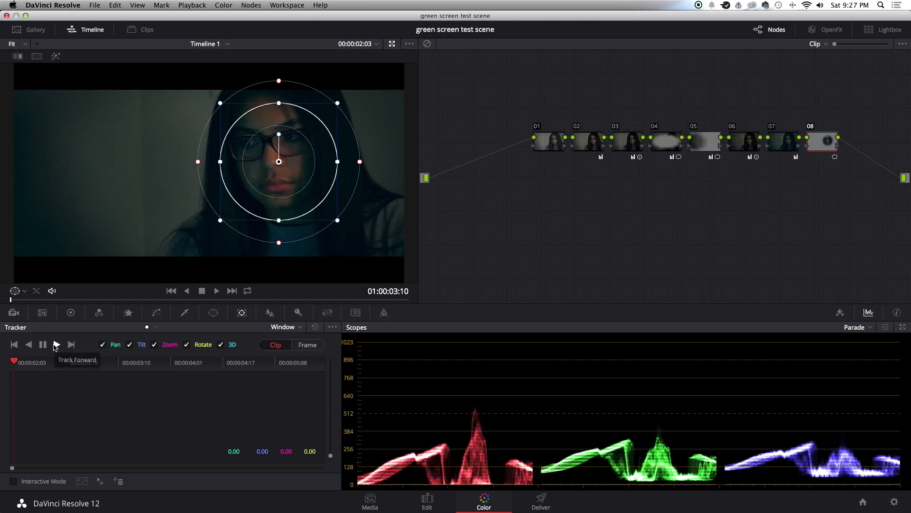
Step: Track node 08's face window forward to the end of the clip
click(55, 345)
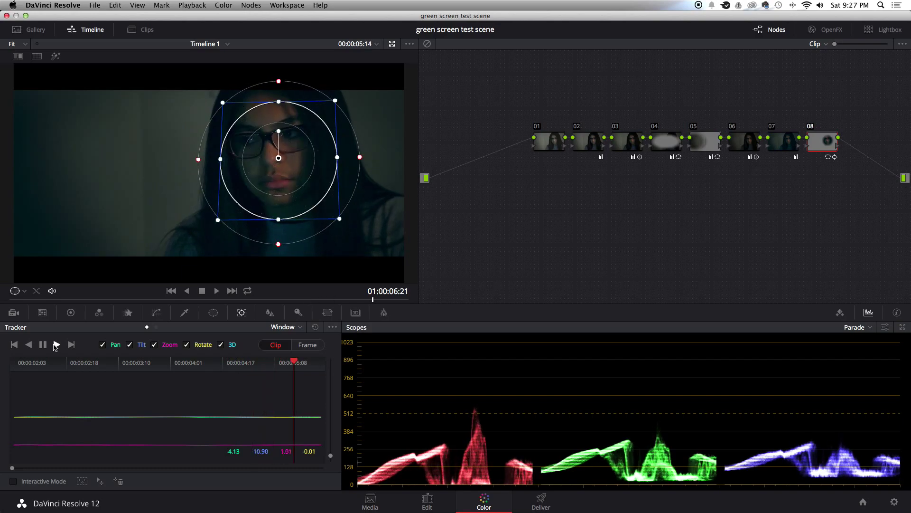
click(56, 346)
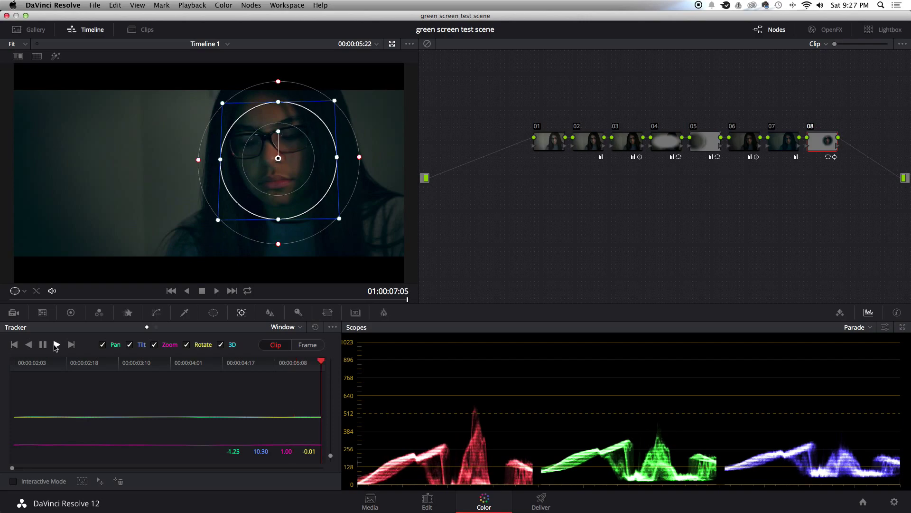
click(71, 312)
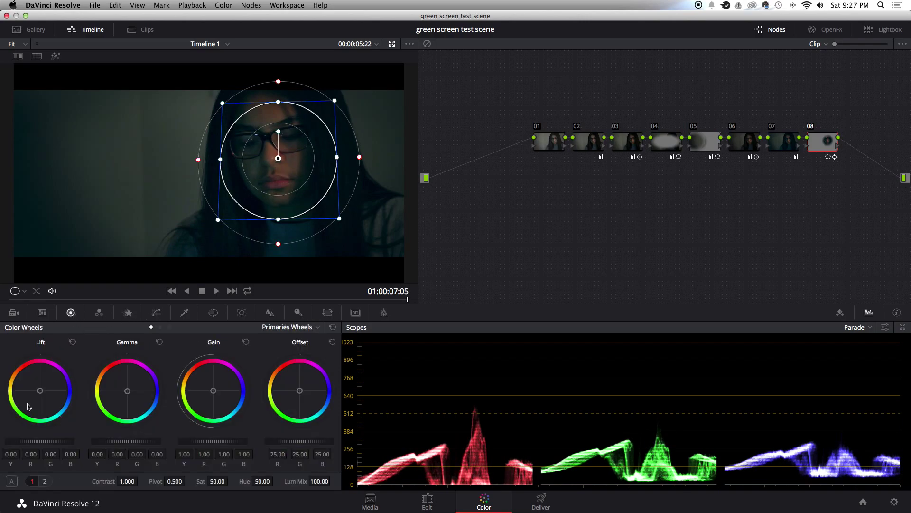
Step: Hide the window overlay and nudge node 08's shadows and midtones slightly toward red
drag(41, 394, 39, 390)
click(23, 291)
click(63, 329)
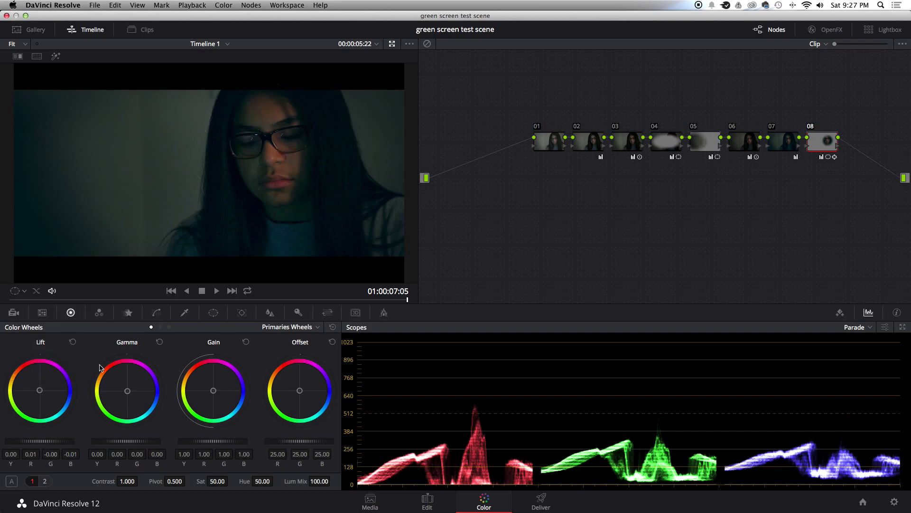
drag(38, 388, 30, 380)
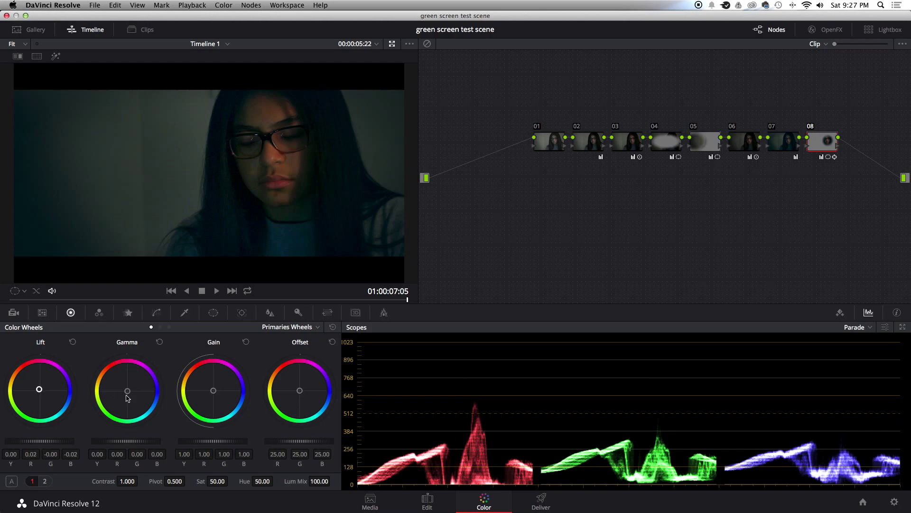
key(super+z)
drag(125, 387, 126, 388)
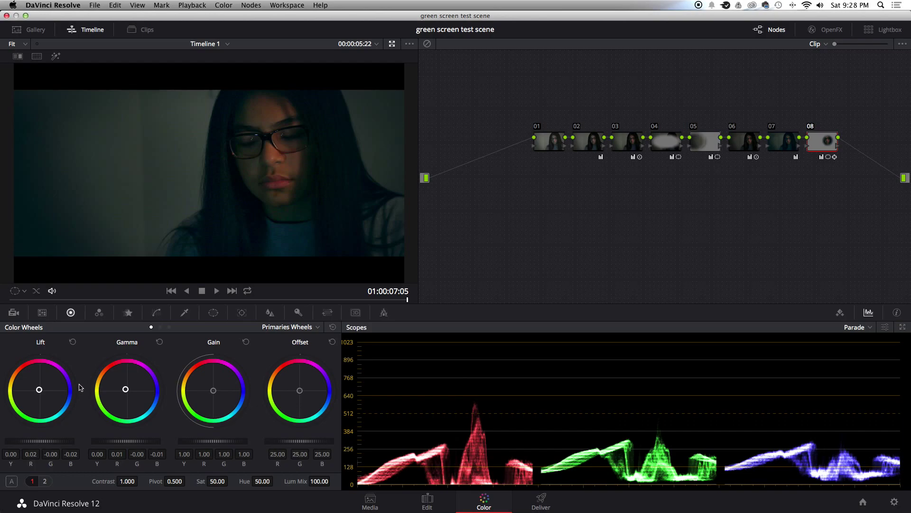
drag(39, 390, 42, 395)
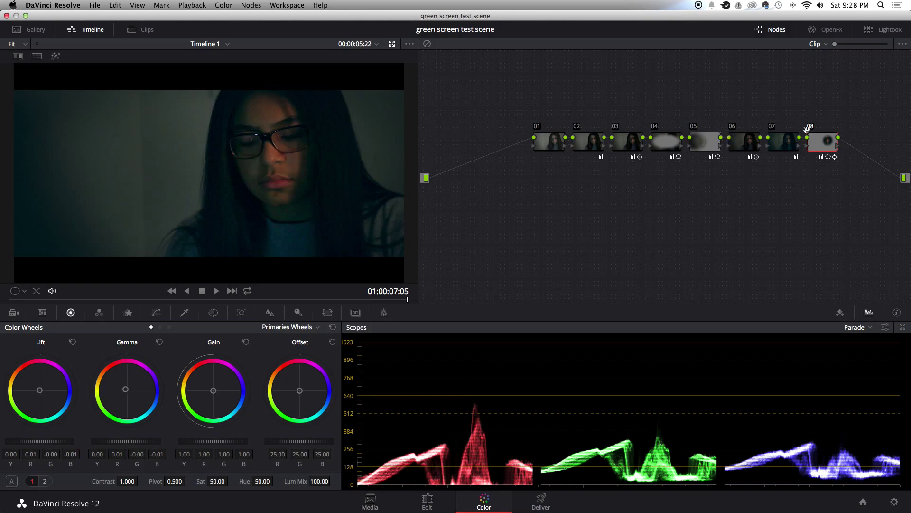
Step: Widen the face window's soft edge, hide its outline, and disable the node to compare
click(18, 292)
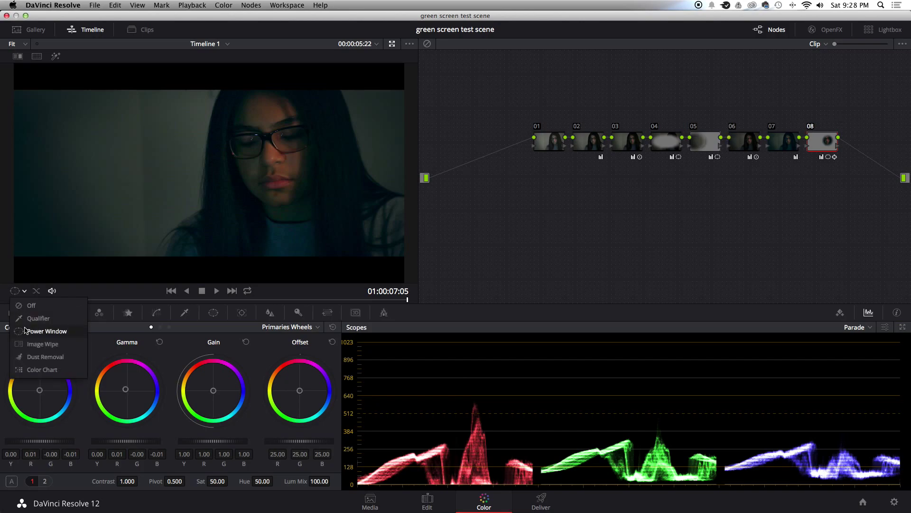
click(34, 329)
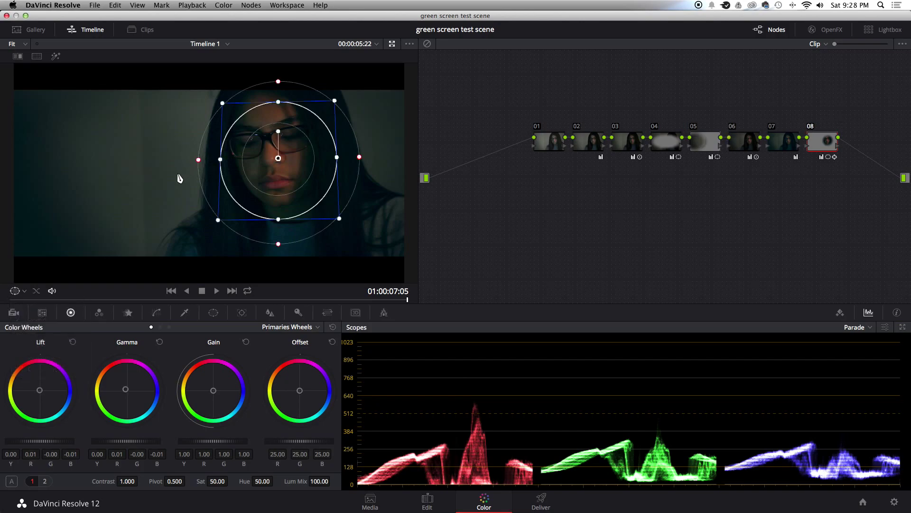
drag(198, 159, 172, 160)
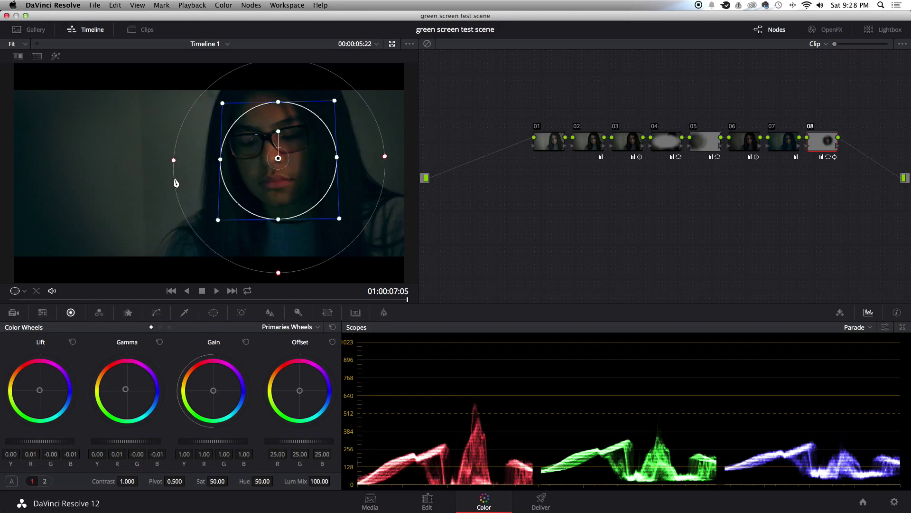
click(18, 294)
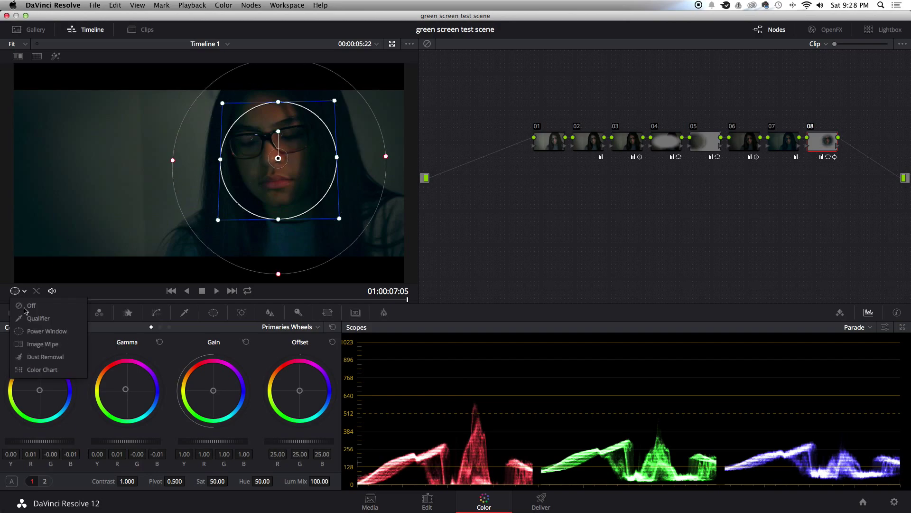
click(29, 305)
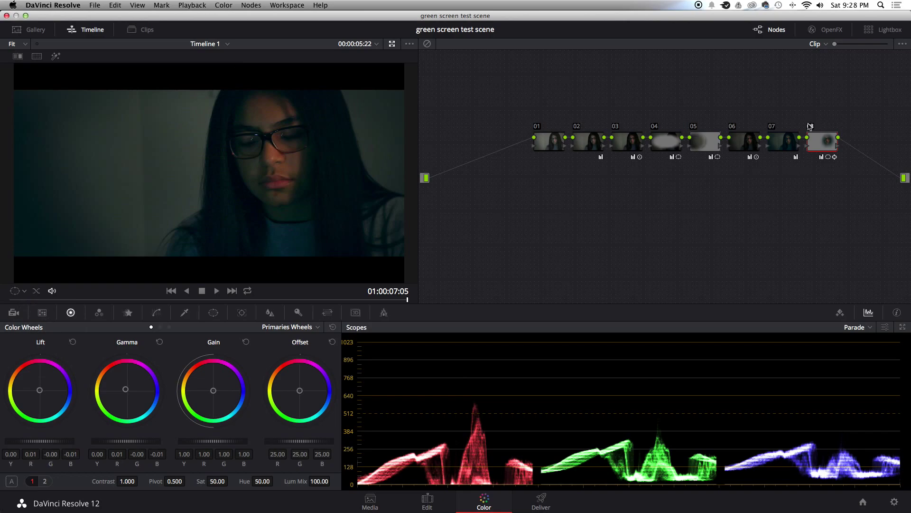
key(ctrl+d)
key(ctrl+d)
Step: Add serial node 09 with contrast set to 1.018
click(251, 5)
key(Escape)
key(alt+s)
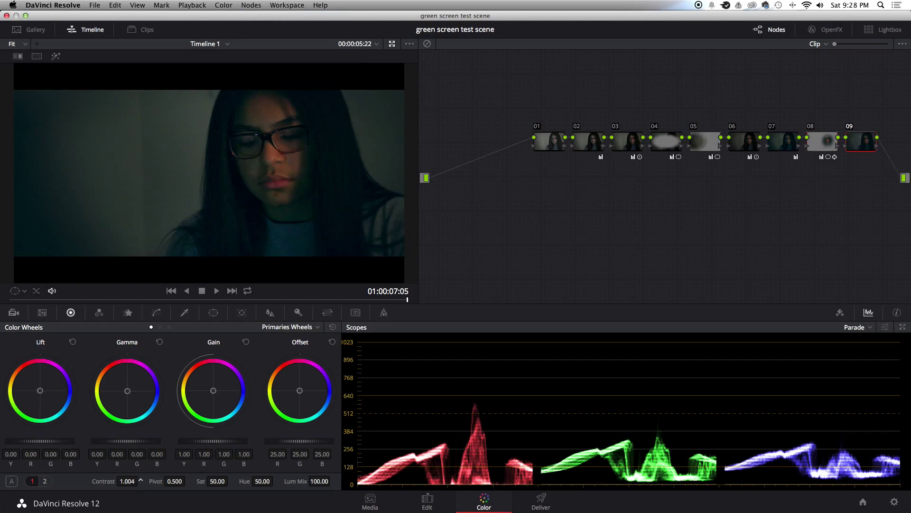
drag(127, 481, 135, 481)
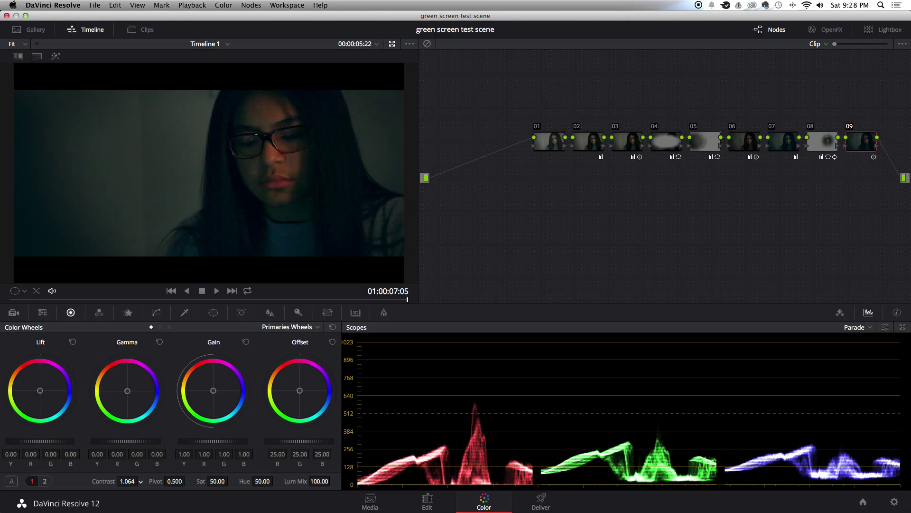
scroll(123, 492, down, 2)
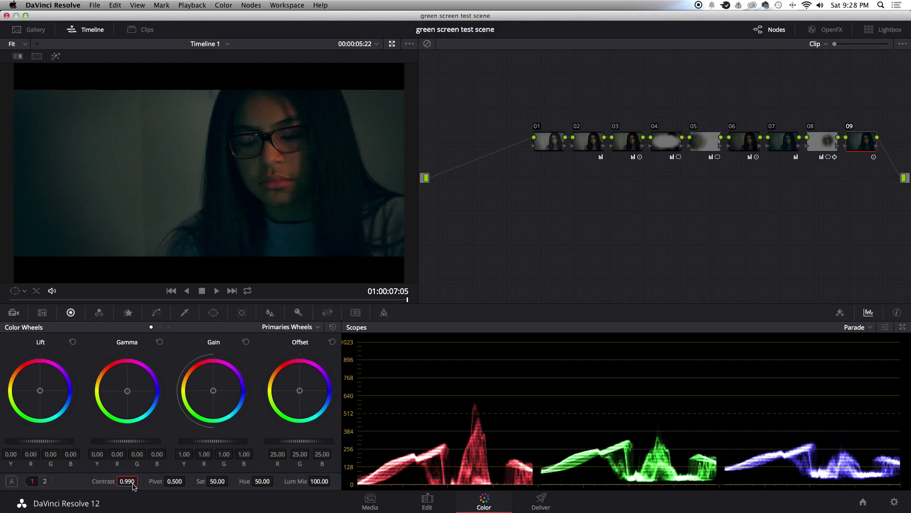
scroll(140, 480, up, 4)
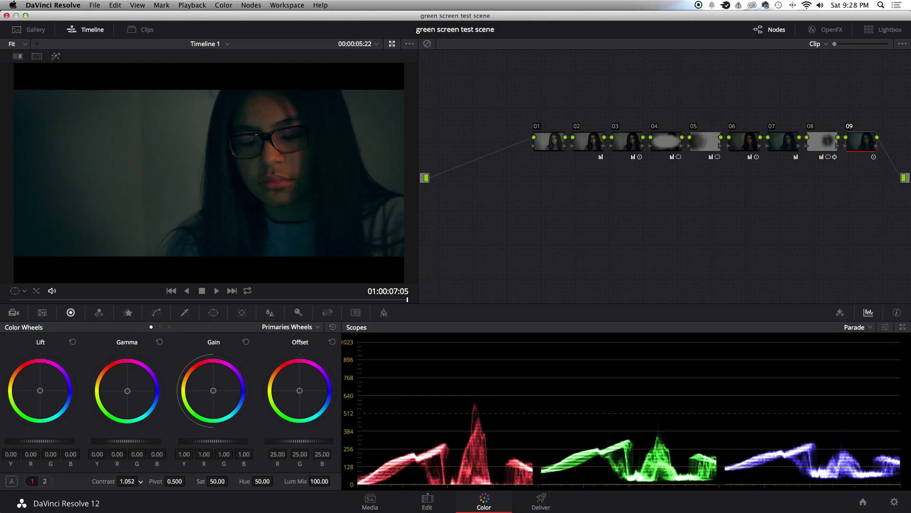
drag(127, 481, 131, 472)
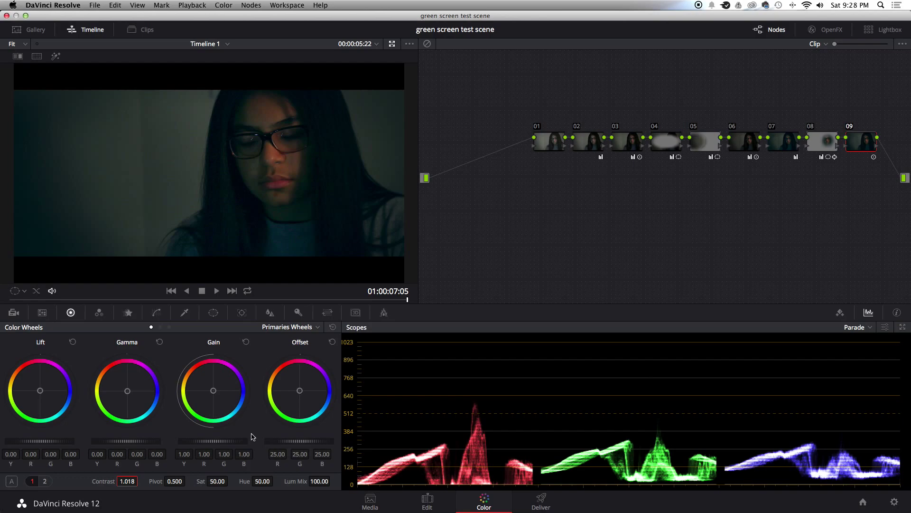
click(729, 262)
Step: Lower node 08's saturation to 42.20
click(828, 139)
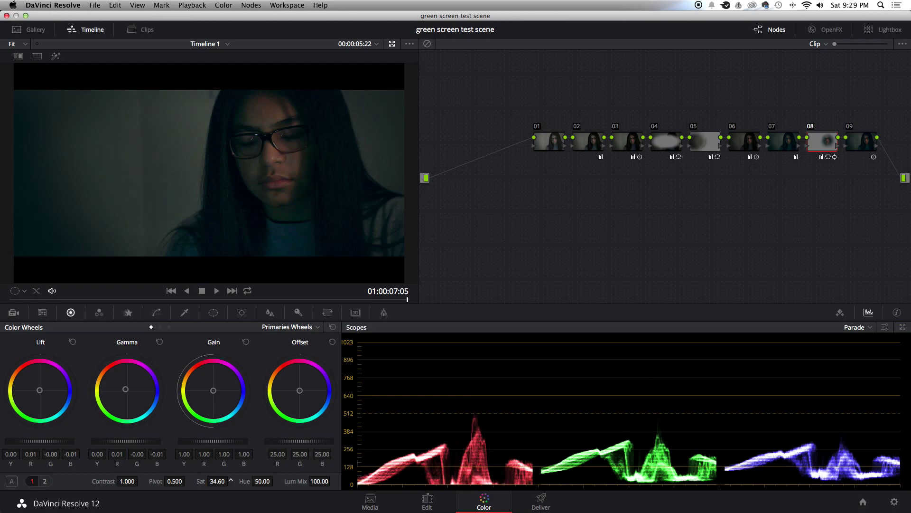
drag(217, 481, 222, 481)
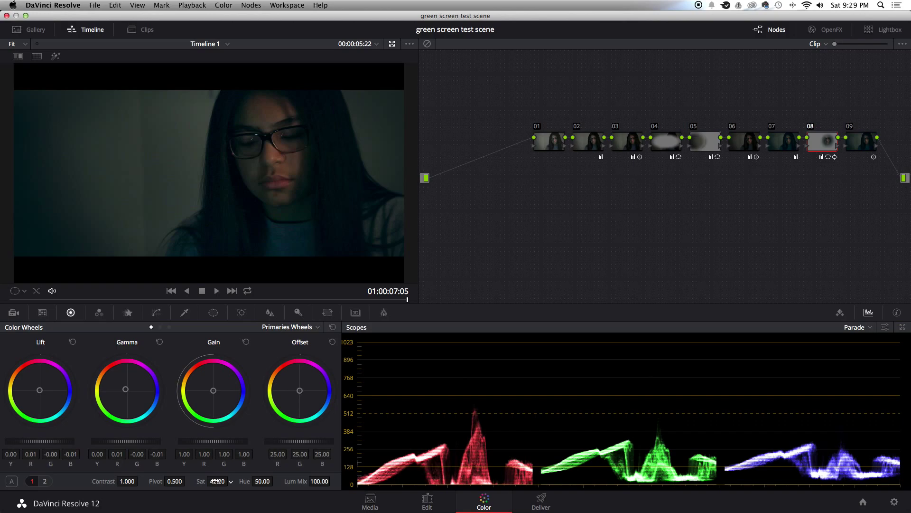
drag(216, 481, 223, 480)
Step: Bypass and restore all grades for a before/after check, then show the clip thumbnails
click(428, 45)
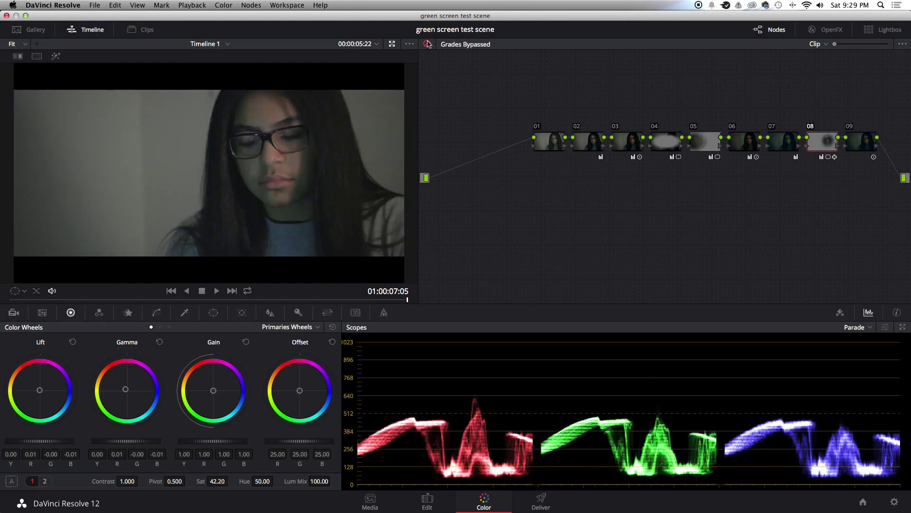
click(427, 44)
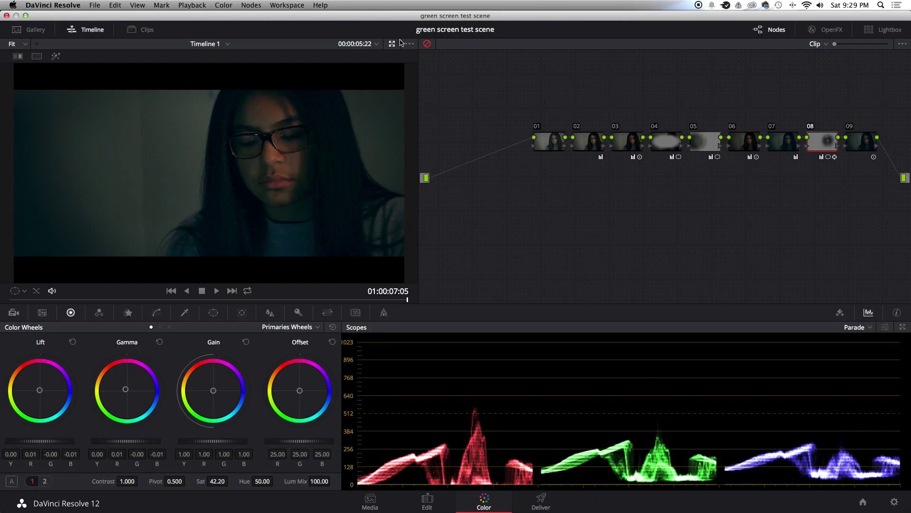
click(145, 30)
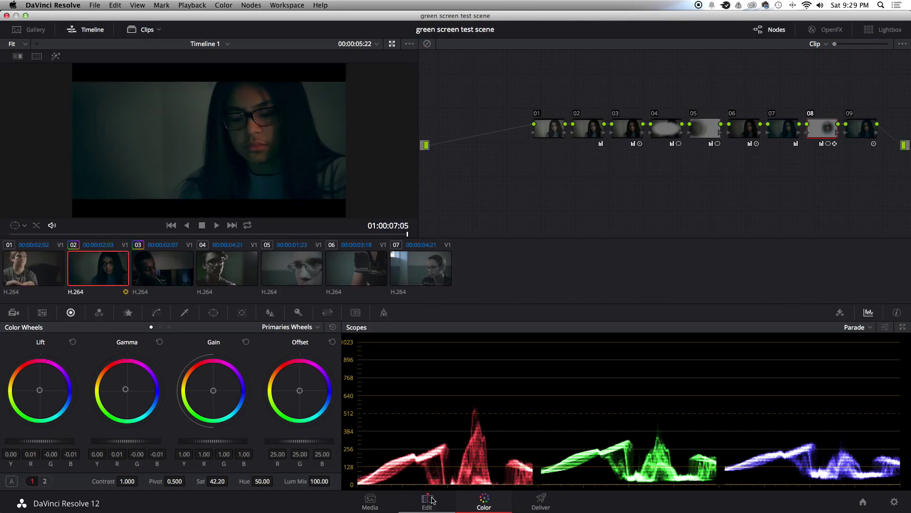
Step: Bring up clip 03, the young man's shot, with its seven-node grade on the Color page
click(432, 500)
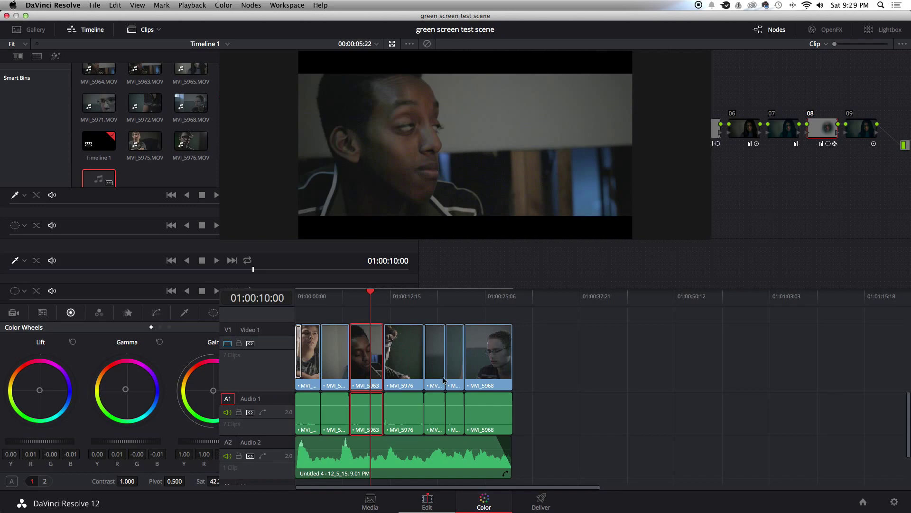
click(430, 500)
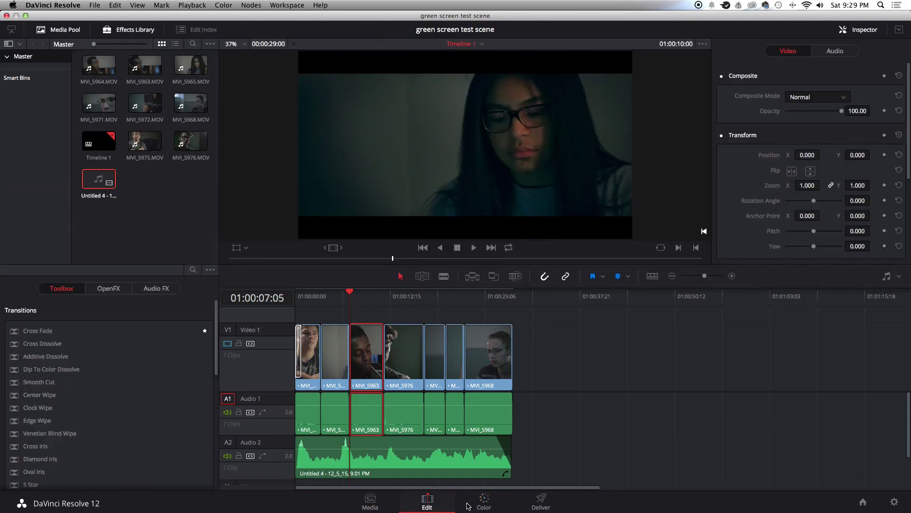
click(483, 499)
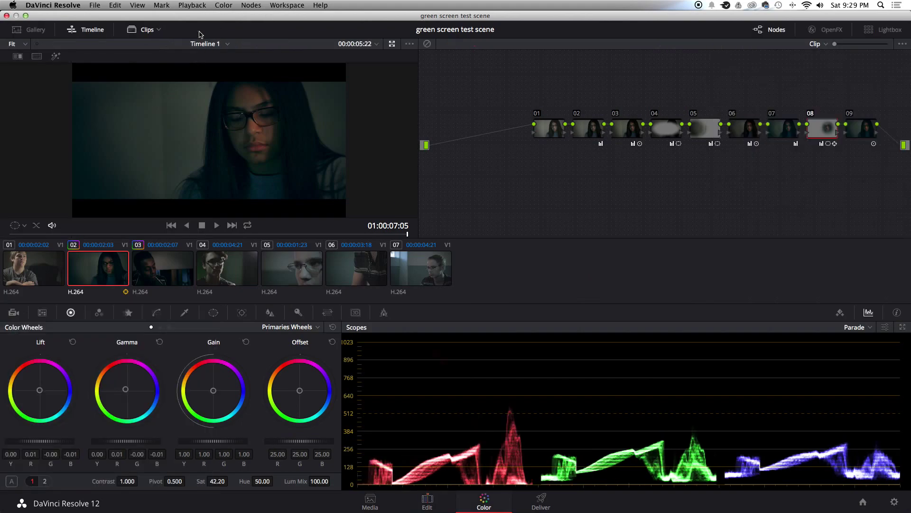
click(143, 30)
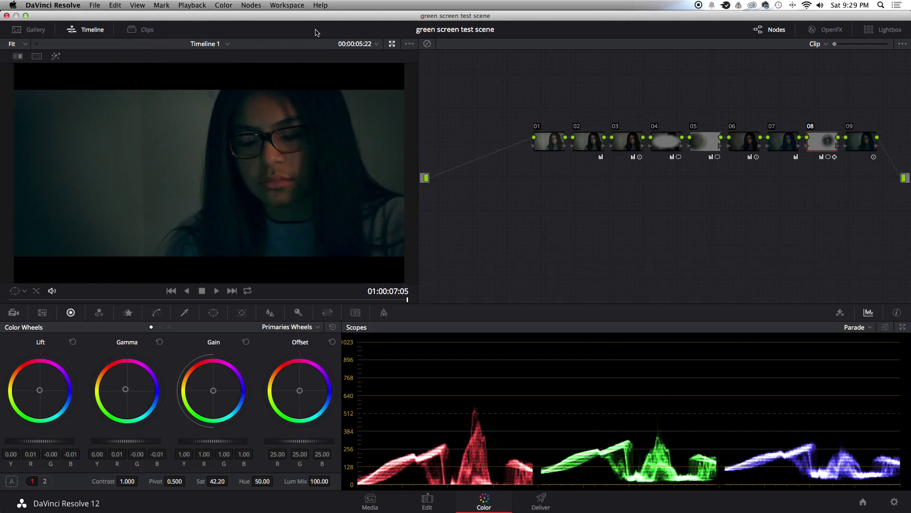
click(140, 31)
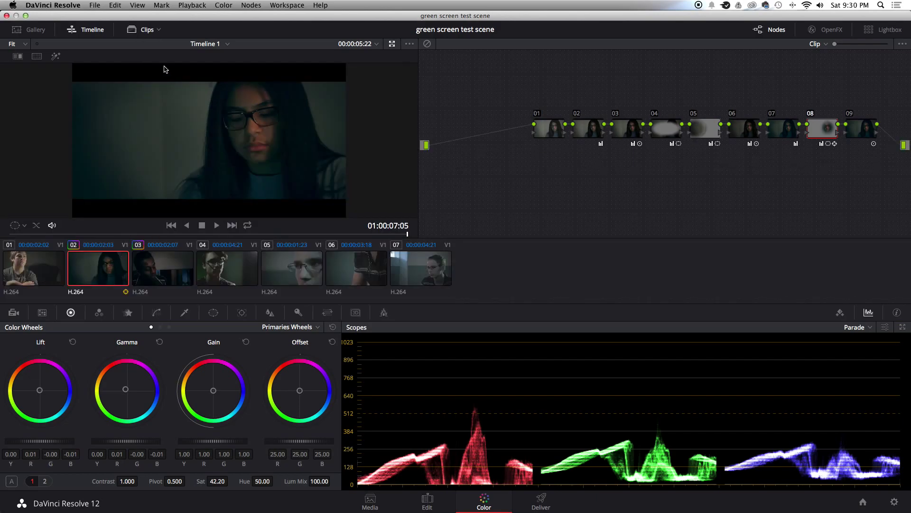
key(Down)
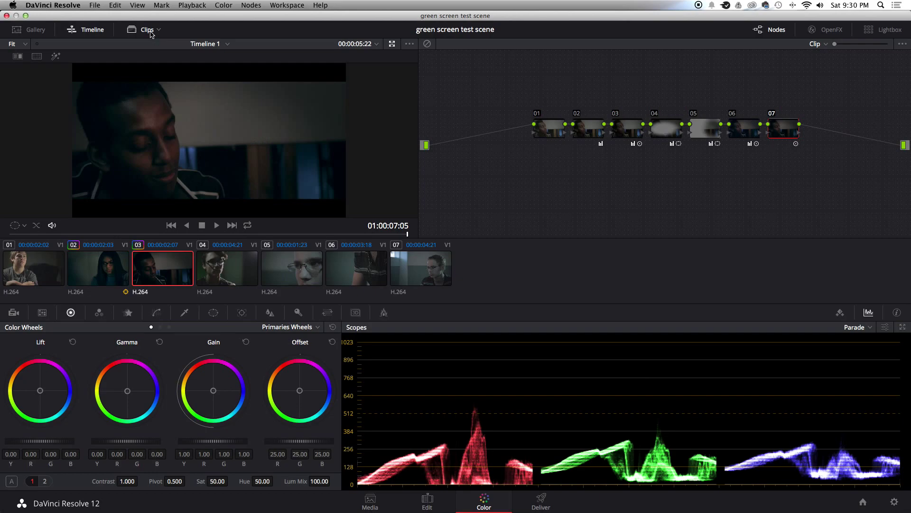